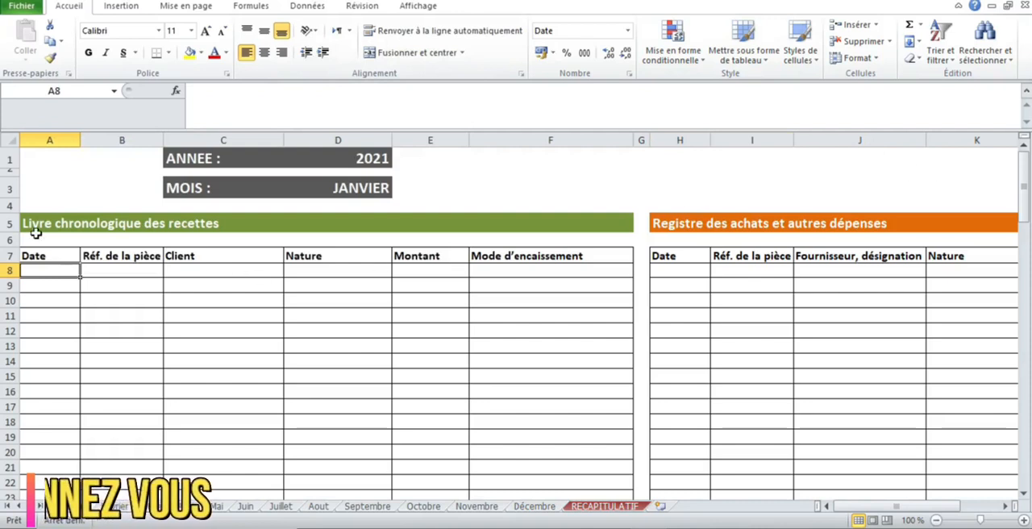
Start the first receipts entry in row 8 with the date 01/01/2021 and document reference F001.
{"action": "type", "text": "01"}
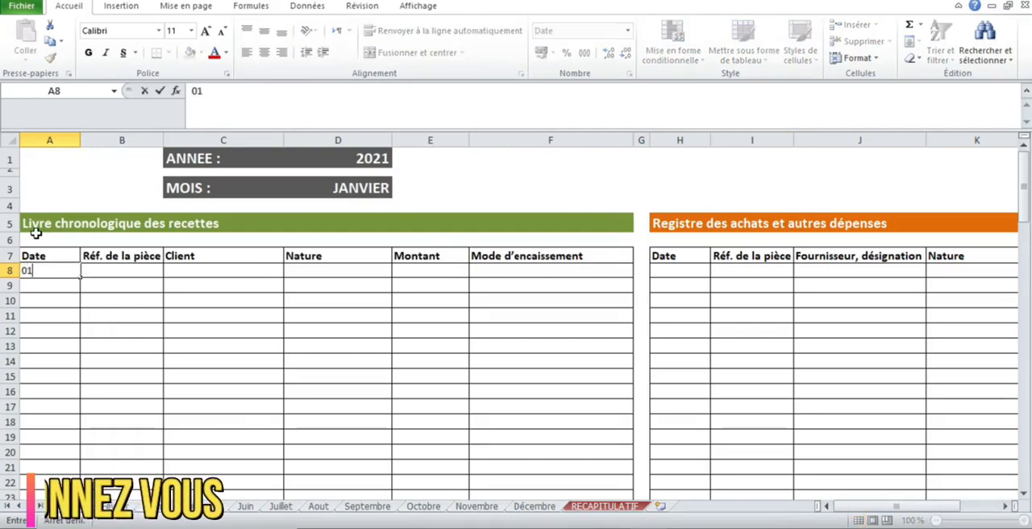
{"action": "type", "text": "/01/2021"}
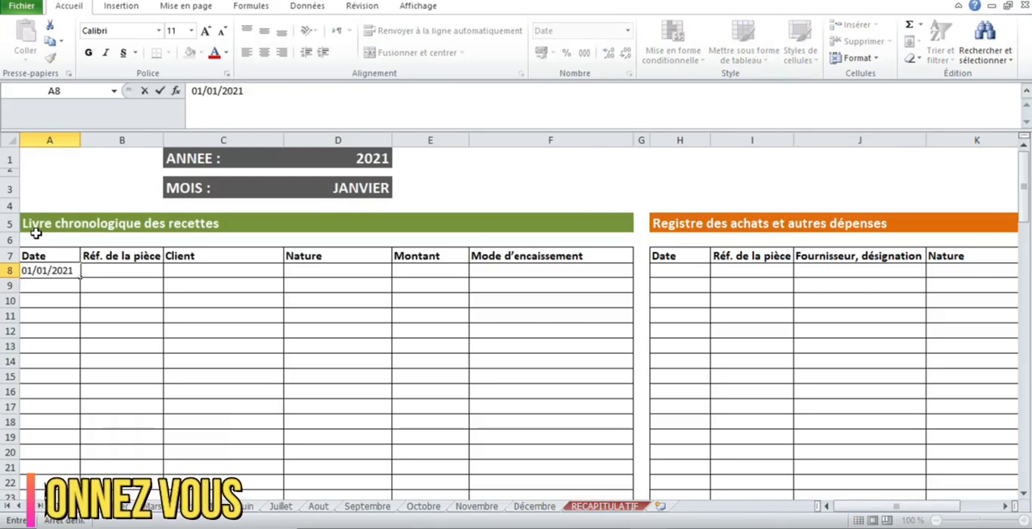
{"action": "key", "text": "Tab"}
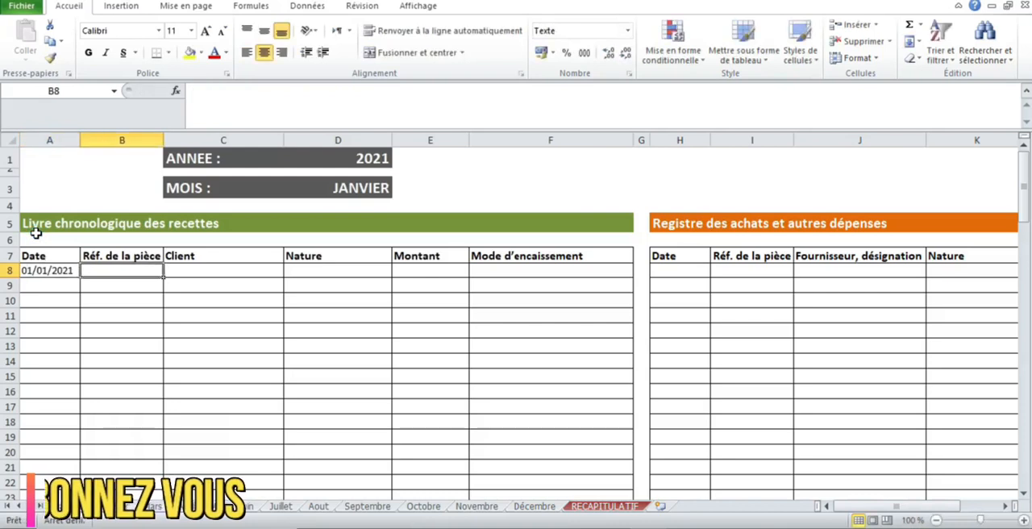
{"action": "type", "text": "F001"}
{"action": "key", "text": "Tab"}
Enter the client's name and the nature PRES SVES for the first receipt in row 8.
{"action": "type", "text": "SABR"}
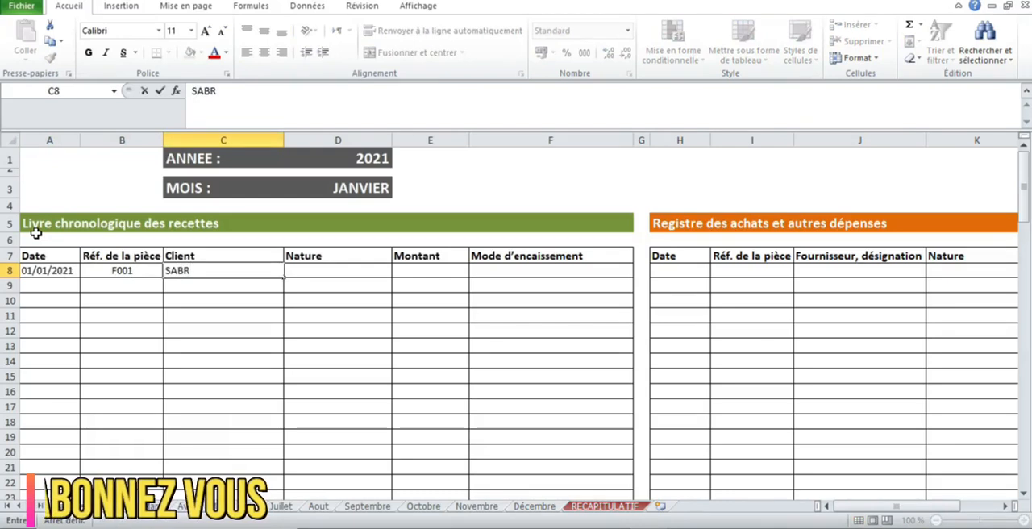
{"action": "key", "text": "BackSpace"}
{"action": "type", "text": "IR"}
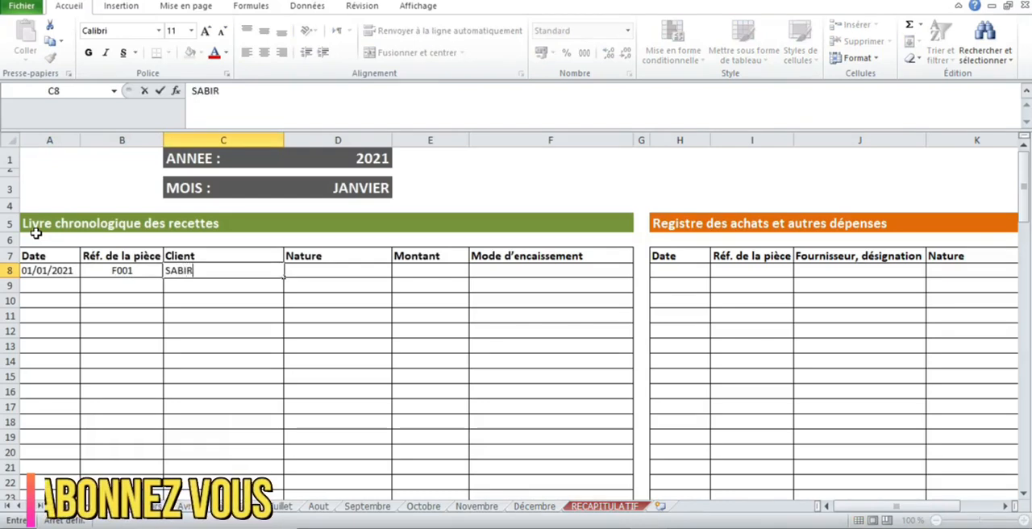
{"action": "key", "text": "Tab"}
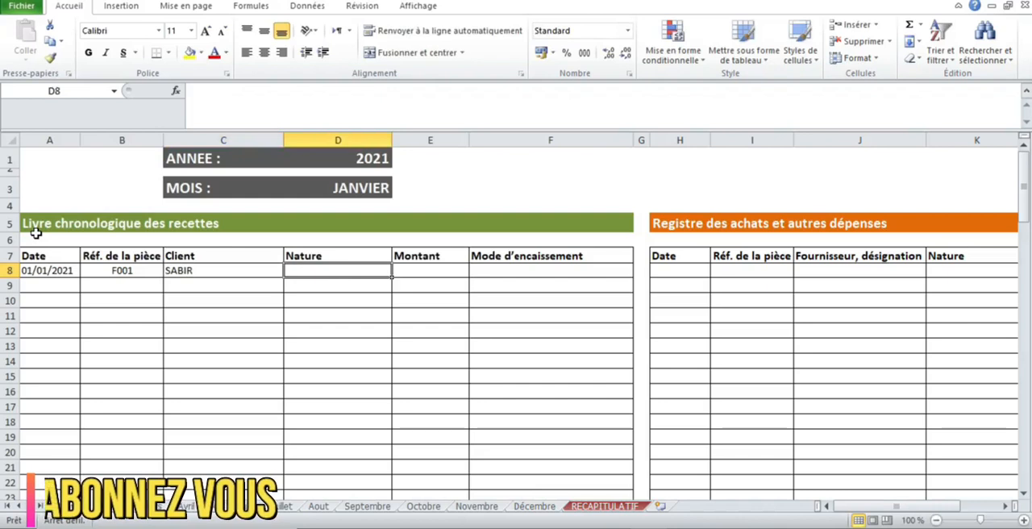
{"action": "type", "text": "PRES SVES"}
{"action": "key", "text": "Tab"}
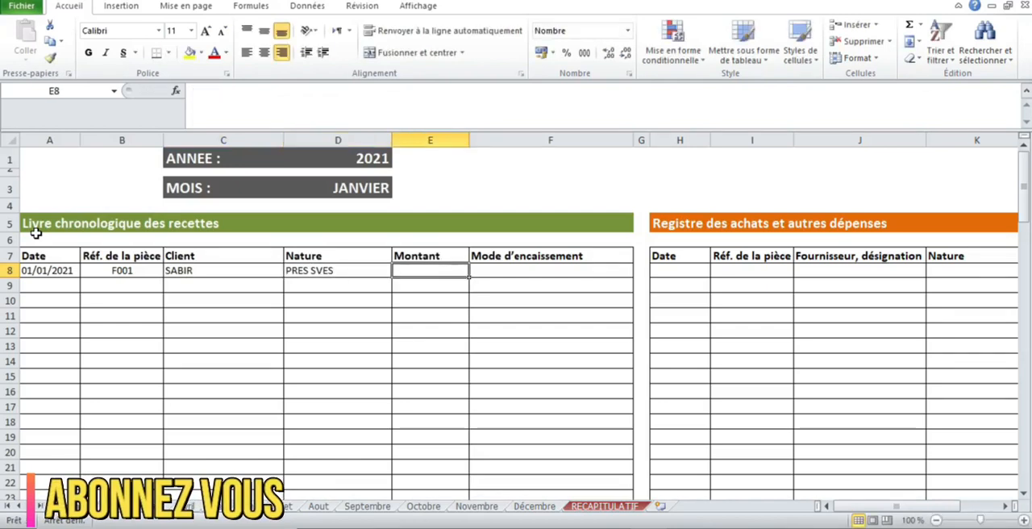
Complete the first receipt in row 8 with an amount of 1500 and collection method ESP.
{"action": "type", "text": "1500"}
{"action": "key", "text": "Tab"}
{"action": "type", "text": "ESP"}
{"action": "key", "text": "Return"}
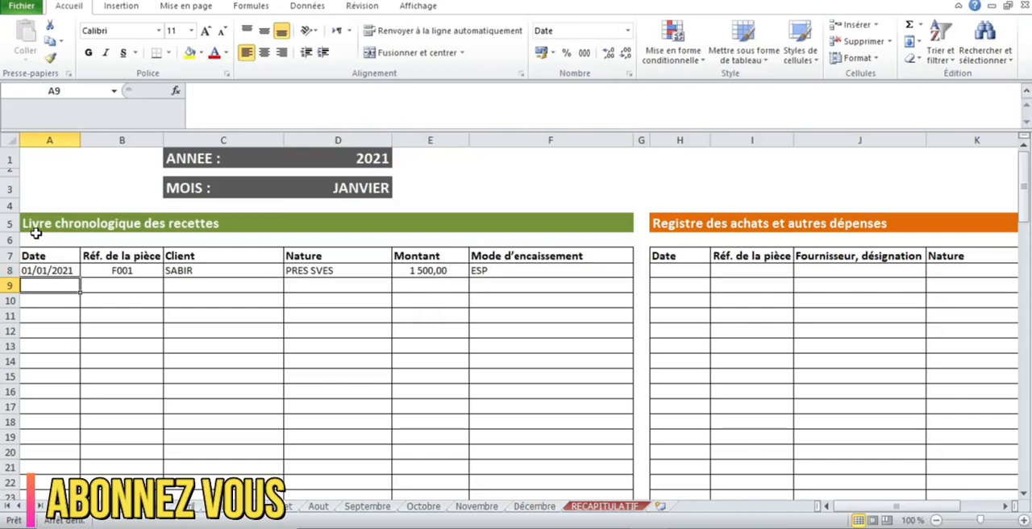
Date the second receipt in row 9 of the receipts book 15/01/2021.
{"action": "type", "text": "01/"}
{"action": "key", "text": "BackSpace"}
{"action": "key", "text": "BackSpace"}
{"action": "key", "text": "BackSpace"}
{"action": "type", "text": "15/01/2021"}
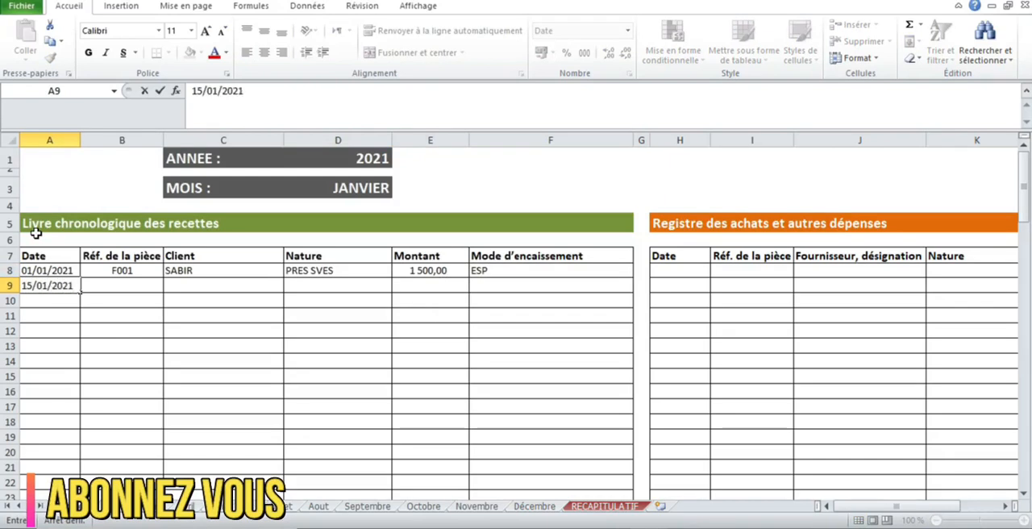
{"action": "key", "text": "Tab"}
Enter FC002 as the document reference of the second receipt in row 9.
{"action": "type", "text": "FV"}
{"action": "key", "text": "BackSpace"}
{"action": "key", "text": "BackSpace"}
{"action": "type", "text": "S"}
{"action": "key", "text": "BackSpace"}
{"action": "type", "text": "FC002"}
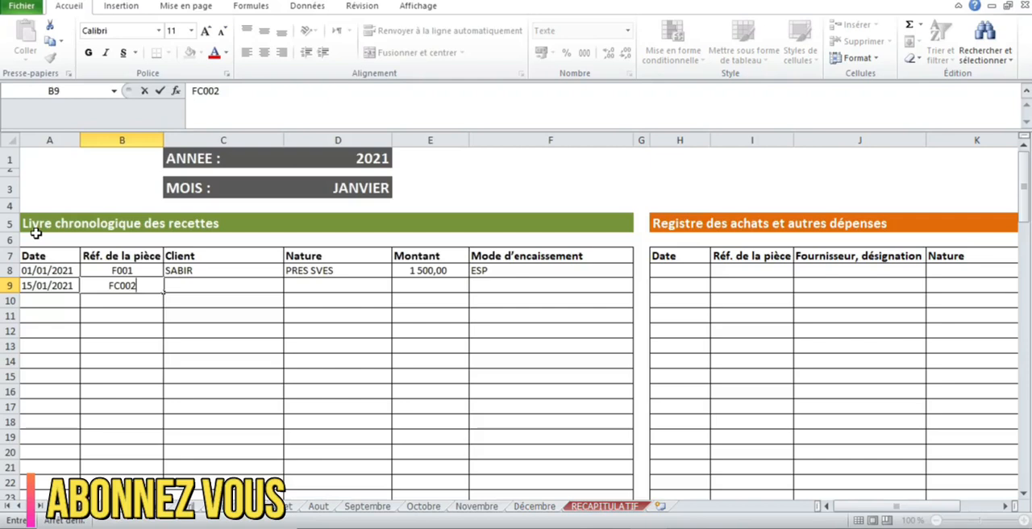
{"action": "key", "text": "Tab"}
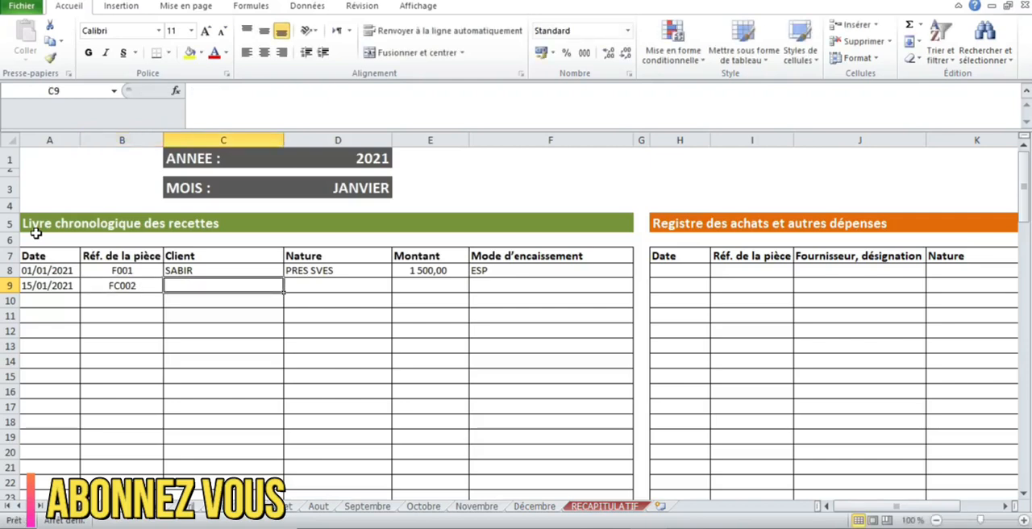
Enter the client's name for the second receipt in row 9.
{"action": "type", "text": "ROCGD"}
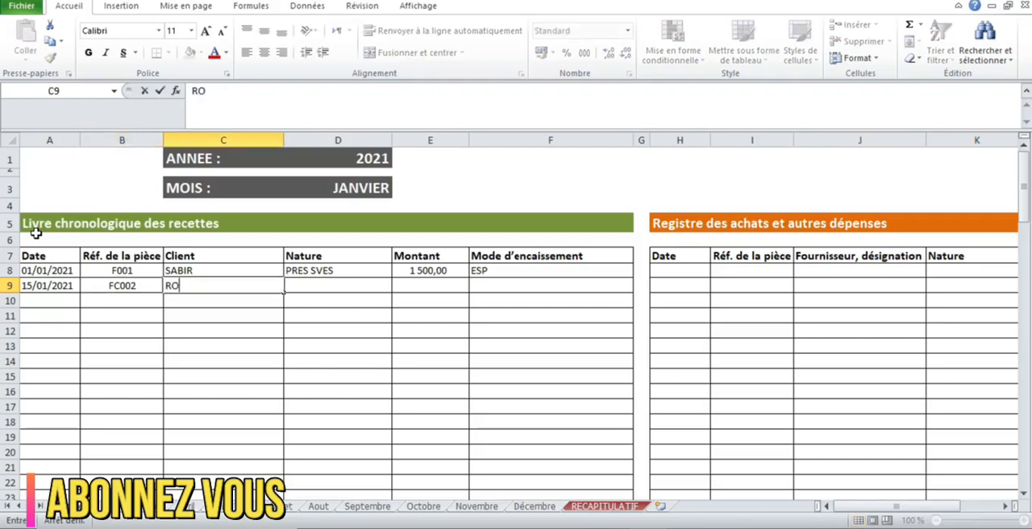
{"action": "key", "text": "BackSpace"}
{"action": "key", "text": "BackSpace"}
{"action": "type", "text": "GDI"}
{"action": "key", "text": "BackSpace"}
{"action": "key", "text": "BackSpace"}
{"action": "key", "text": "BackSpace"}
{"action": "type", "text": "H"}
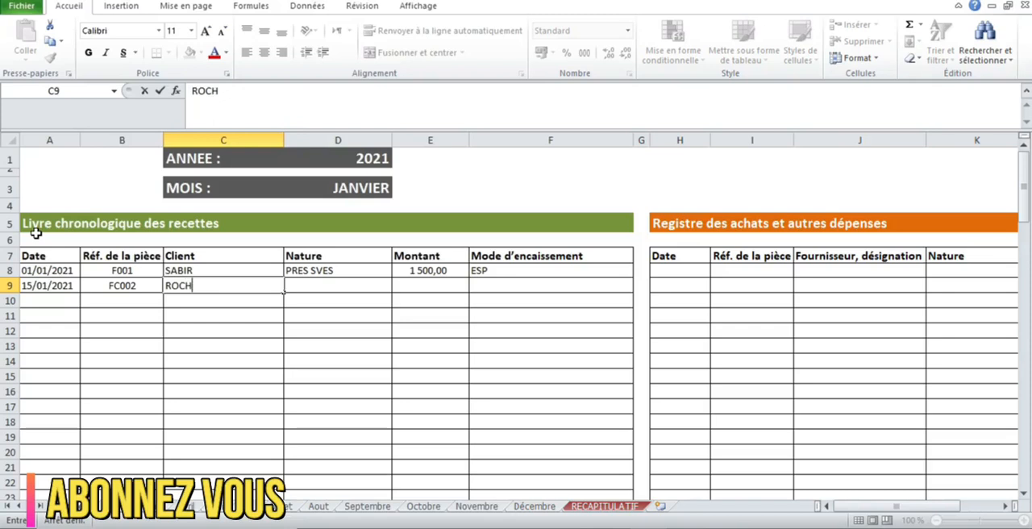
{"action": "type", "text": "DI"}
{"action": "key", "text": "Tab"}
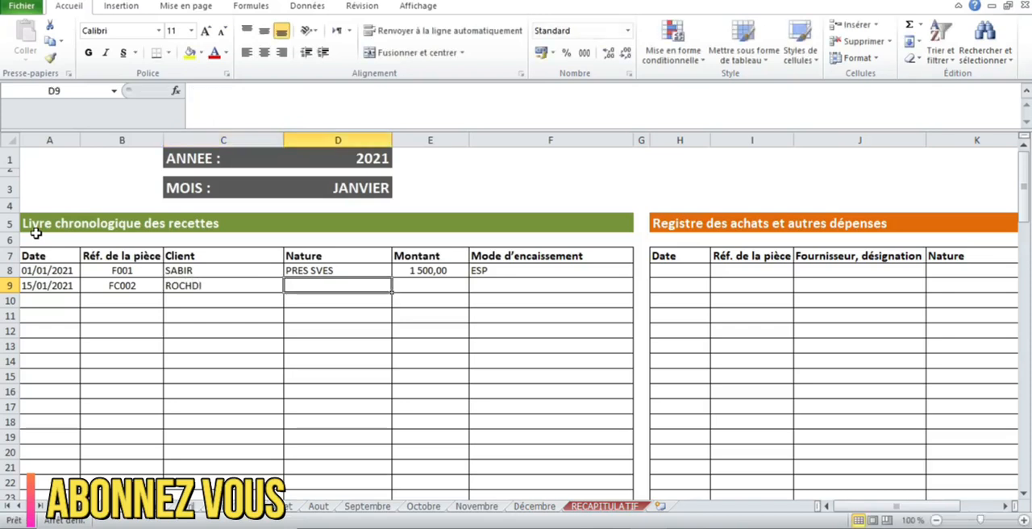
Fill in the nature PRES SVES and an amount of 1000 for the second receipt in row 9.
{"action": "type", "text": "PRES"}
{"action": "key", "text": "Tab"}
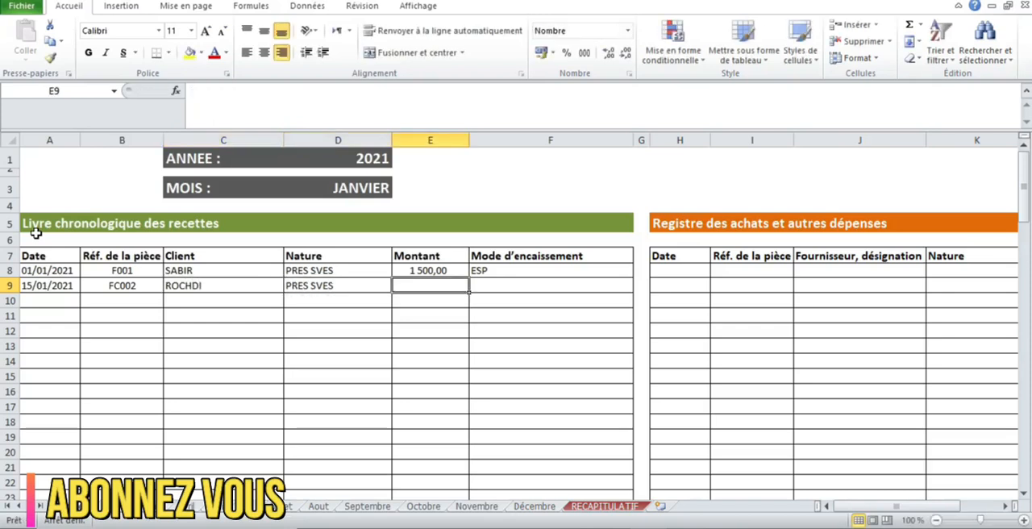
{"action": "type", "text": "1000"}
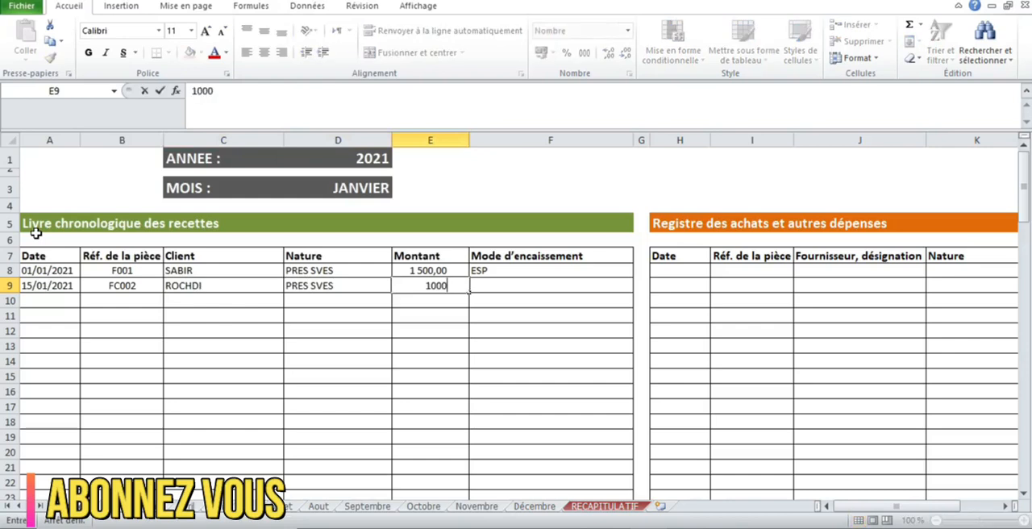
{"action": "key", "text": "Return"}
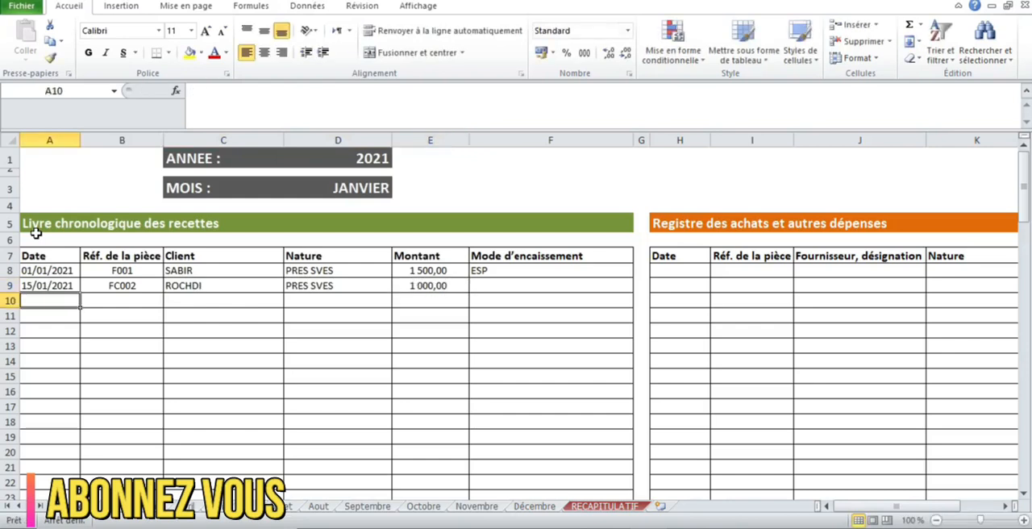
Set the collection method of the second receipt in F9 to CHEQUE.
{"action": "left_click", "coordinate": [528, 290]}
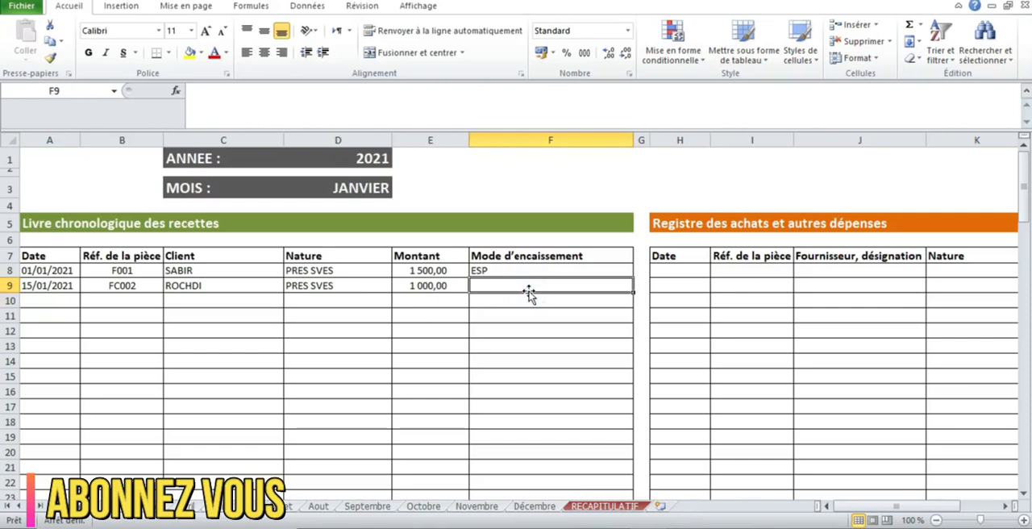
{"action": "type", "text": "CHEQUE"}
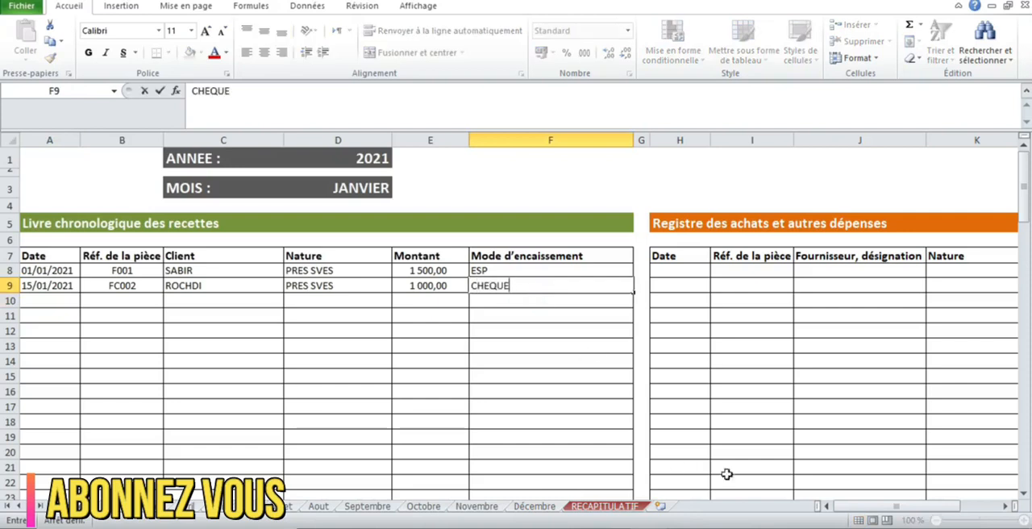
Enter the date 02/01/2021 for the first purchase in H8 of the purchases and other expenses register.
{"action": "left_click", "coordinate": [1005, 509]}
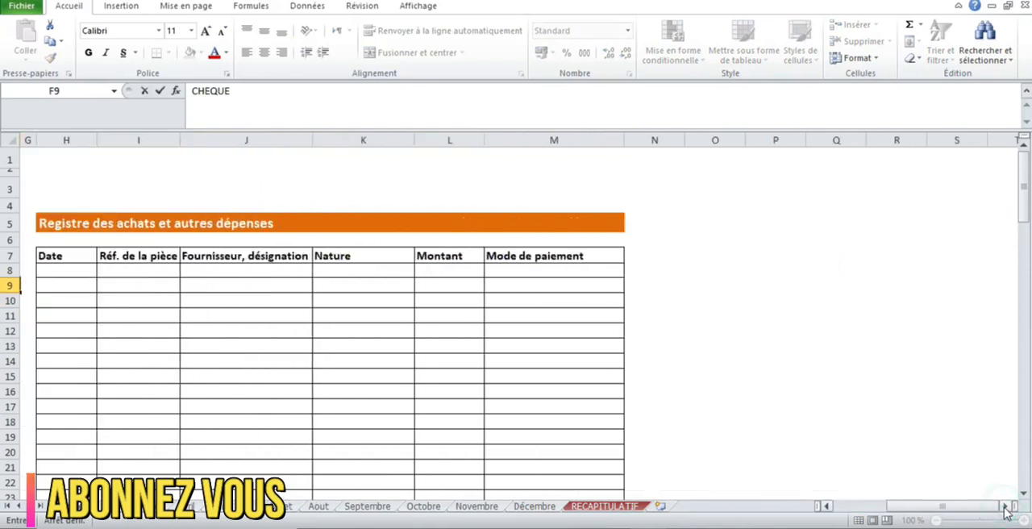
{"action": "left_click", "coordinate": [72, 267]}
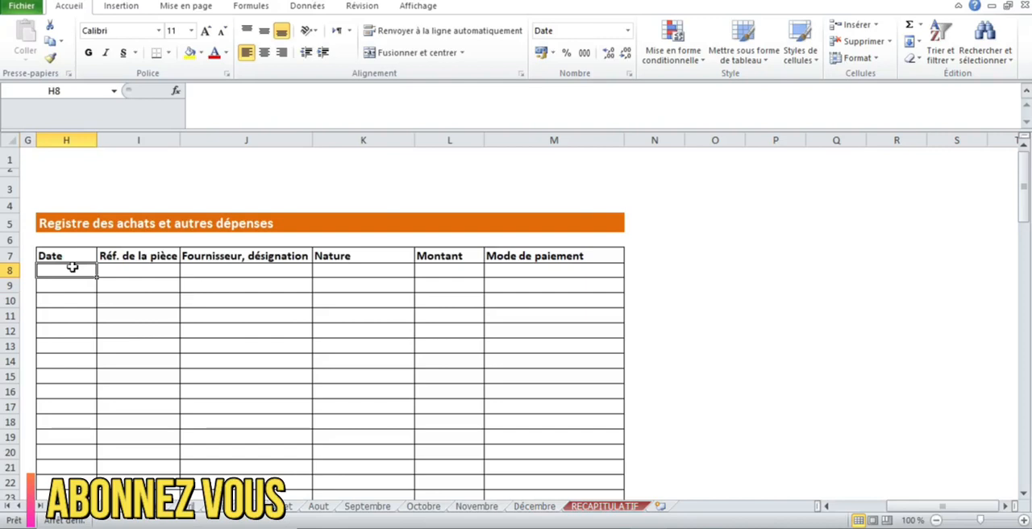
{"action": "type", "text": "02/01"}
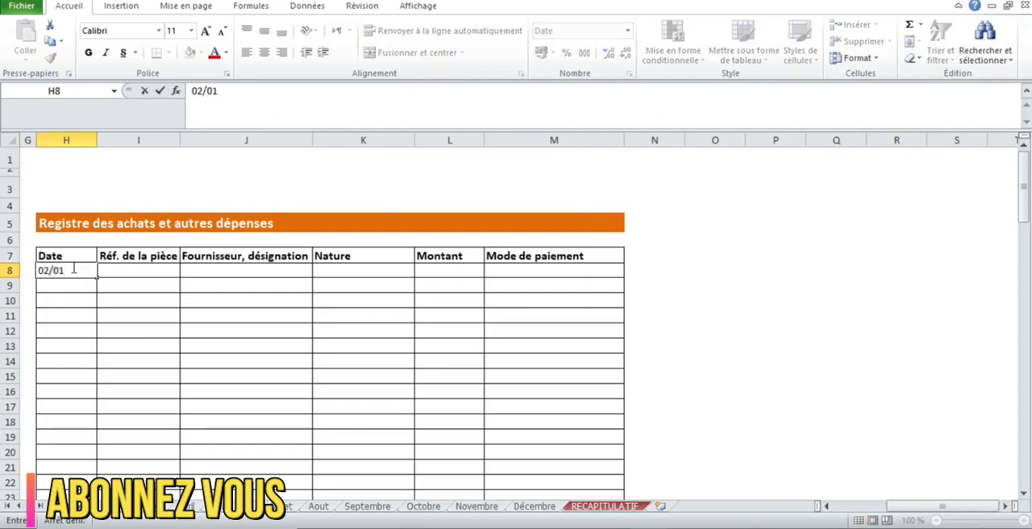
{"action": "key", "text": "BackSpace"}
{"action": "type", "text": "1*2021"}
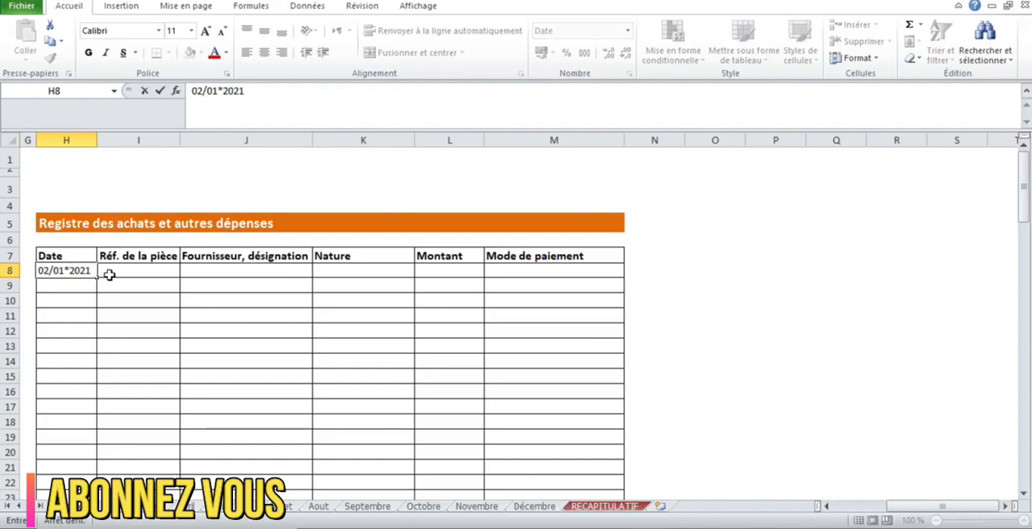
{"action": "left_click", "coordinate": [109, 275]}
{"action": "left_click", "coordinate": [74, 269]}
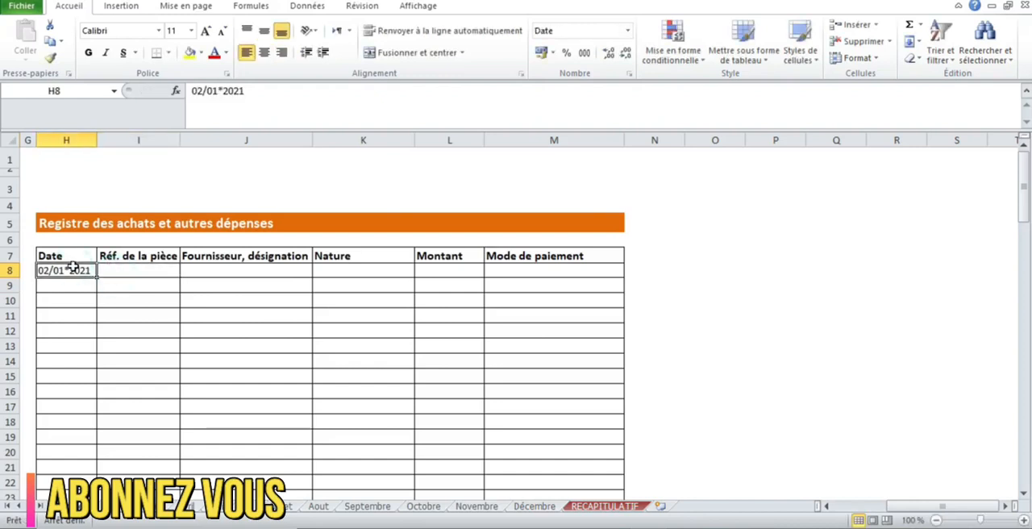
{"action": "type", "text": ",02/"}
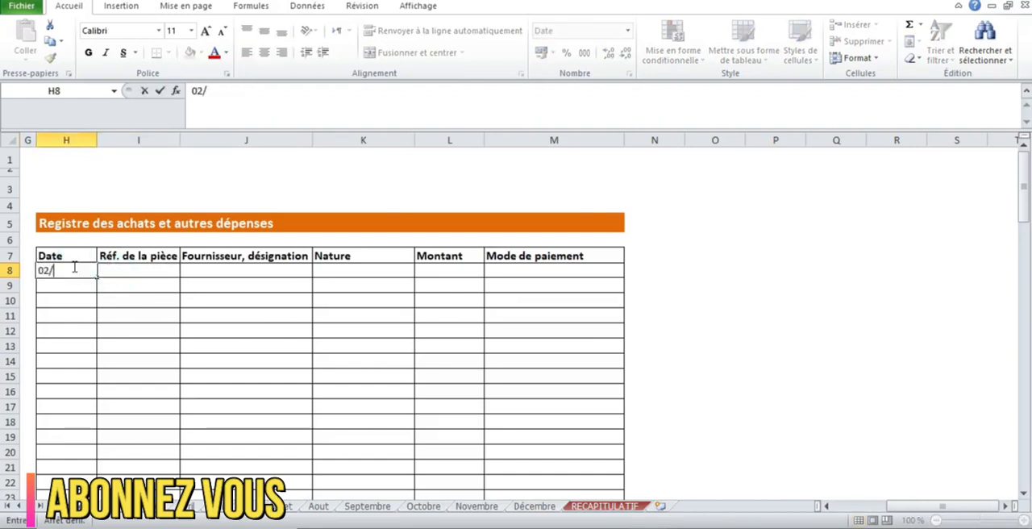
{"action": "type", "text": "01/2021"}
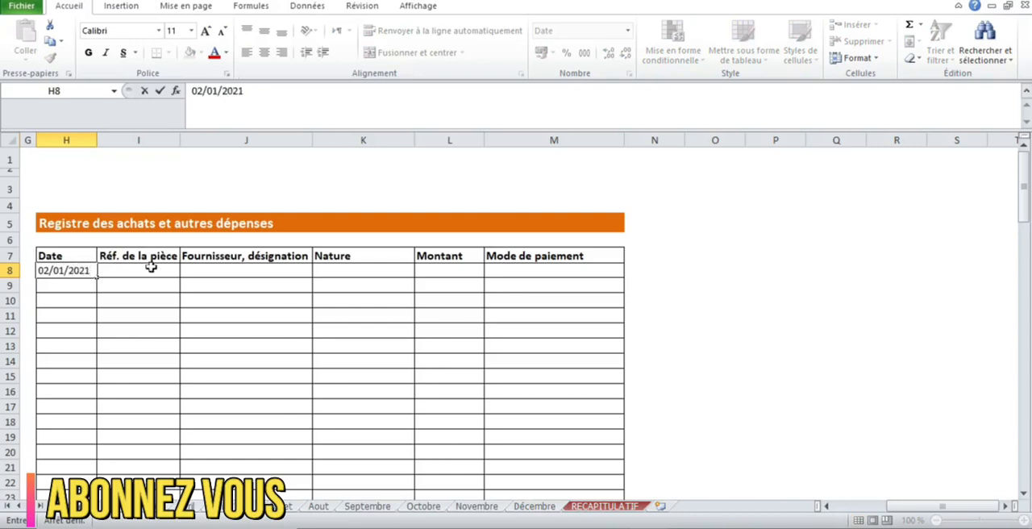
Enter NP02/01 as the document reference of the first purchase in I8.
{"action": "left_click", "coordinate": [167, 268]}
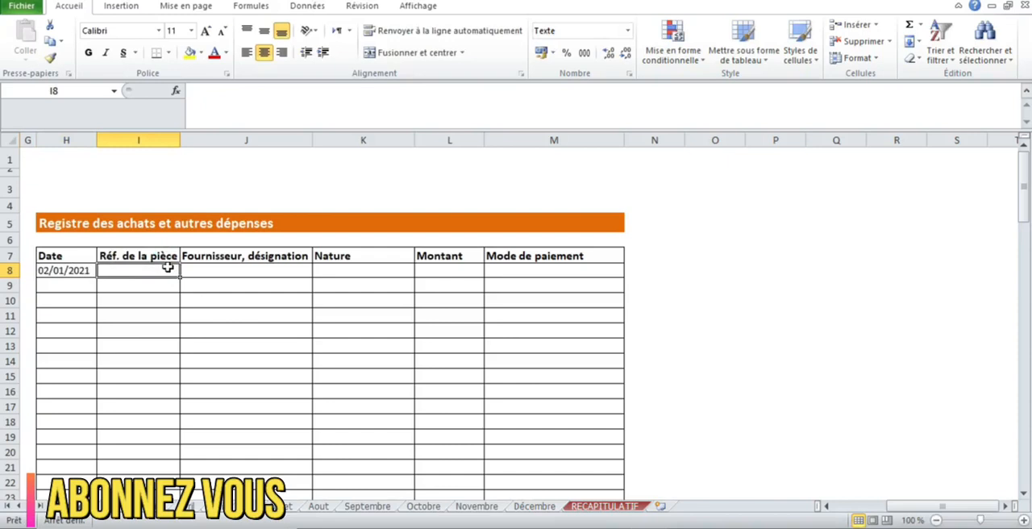
{"action": "type", "text": "NP"}
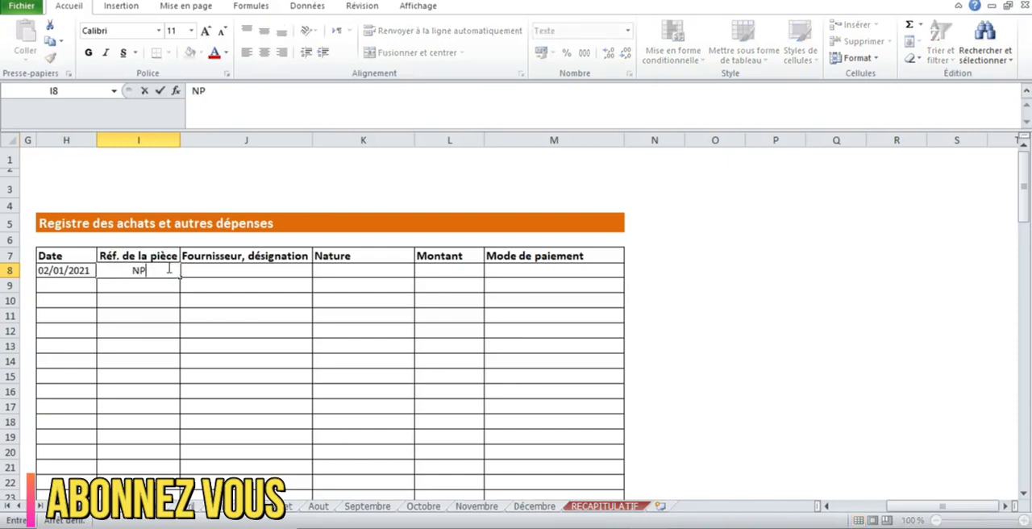
{"action": "type", "text": "02/01"}
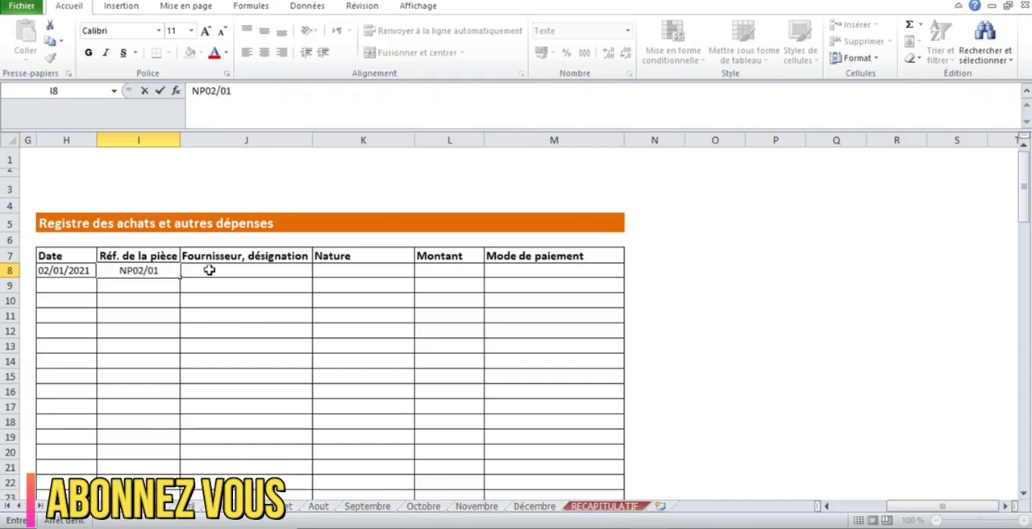
Fill in the supplier ELECTRO and the nature FOURT for the first purchase in row 8.
{"action": "left_click", "coordinate": [208, 270]}
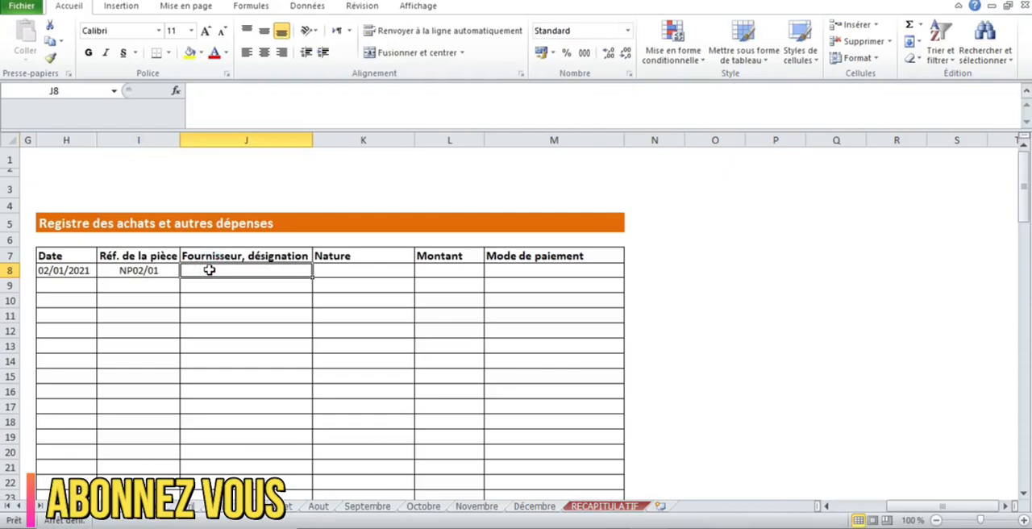
{"action": "type", "text": "ELECTRO"}
{"action": "left_click", "coordinate": [332, 266]}
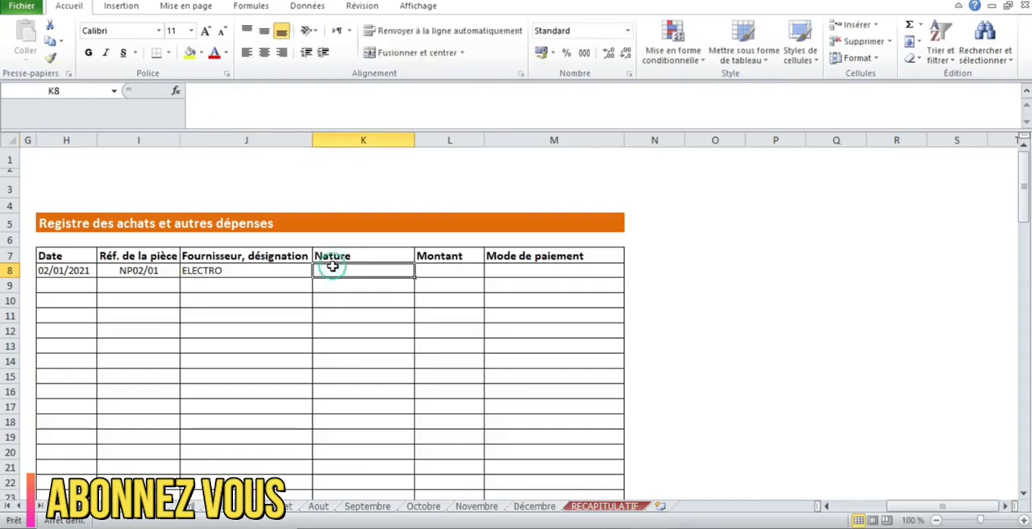
{"action": "type", "text": "FOURT"}
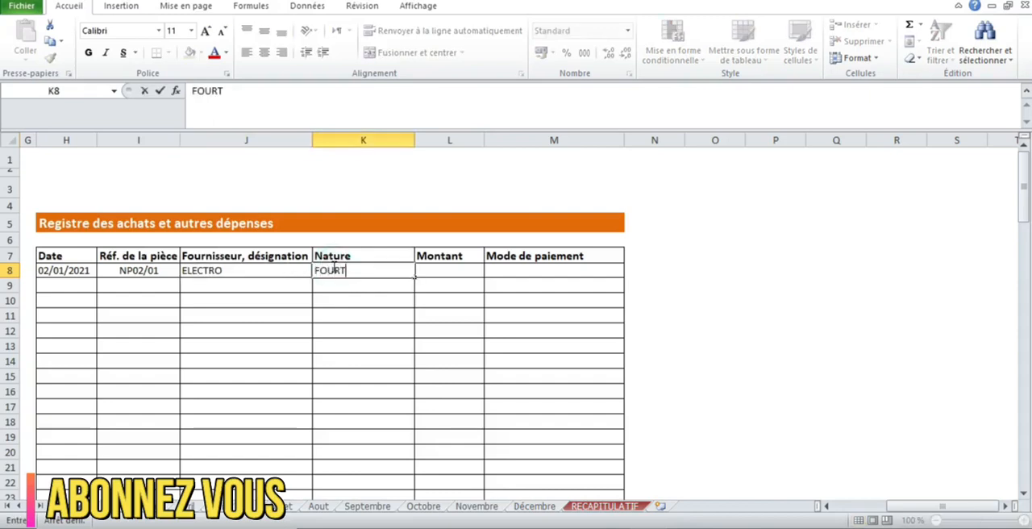
Complete the first purchase in row 8 with an amount of 500 and payment method ESP.
{"action": "left_click", "coordinate": [428, 270]}
{"action": "type", "text": "5"}
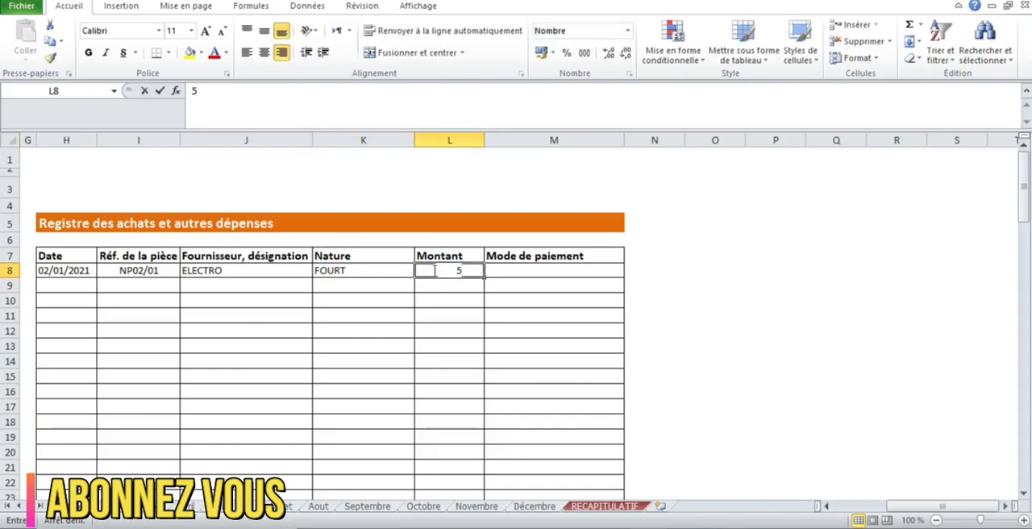
{"action": "type", "text": "00"}
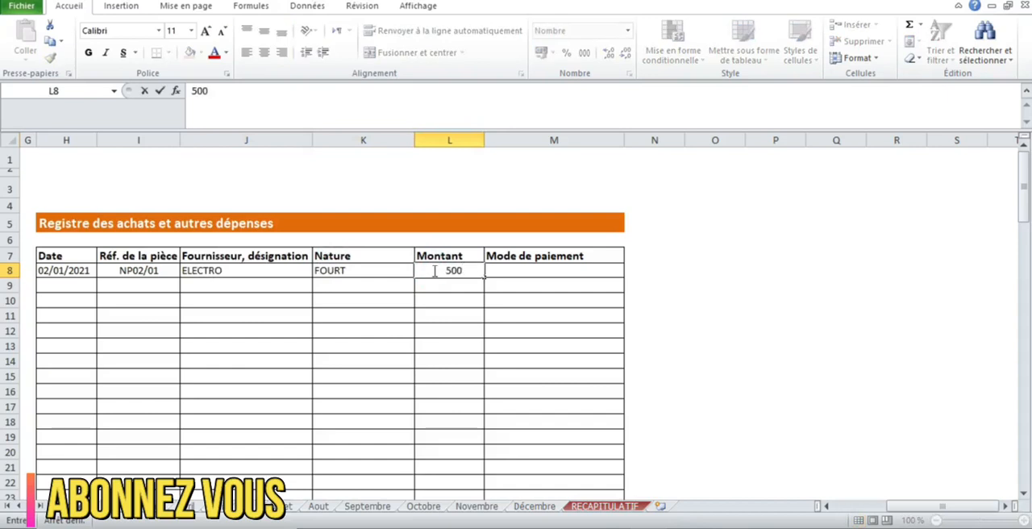
{"action": "left_click", "coordinate": [513, 273]}
{"action": "type", "text": "ESP"}
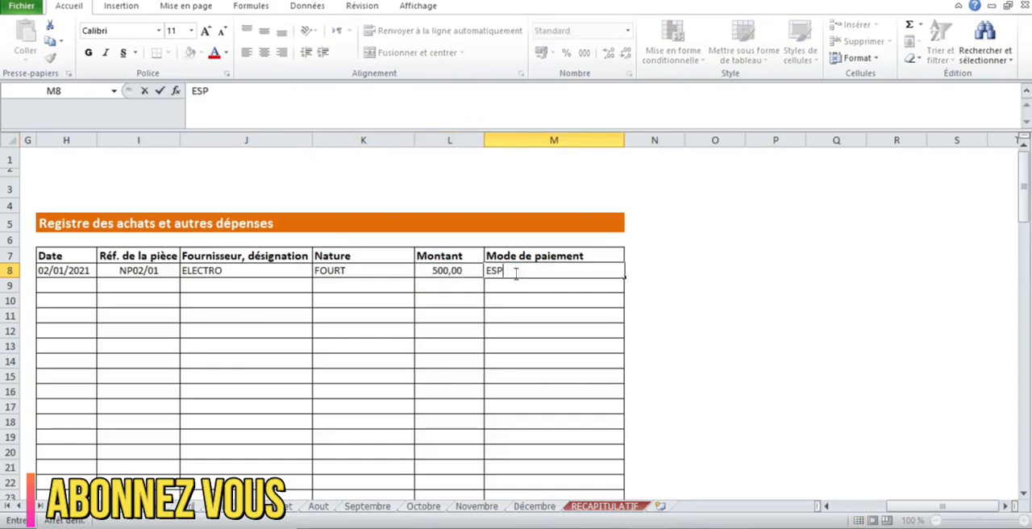
Enter the date 15/01/2021 and document reference NP15/01 for the second purchase in row 9 of the purchases register.
{"action": "left_click", "coordinate": [88, 288]}
{"action": "type", "text": "15/01/2021"}
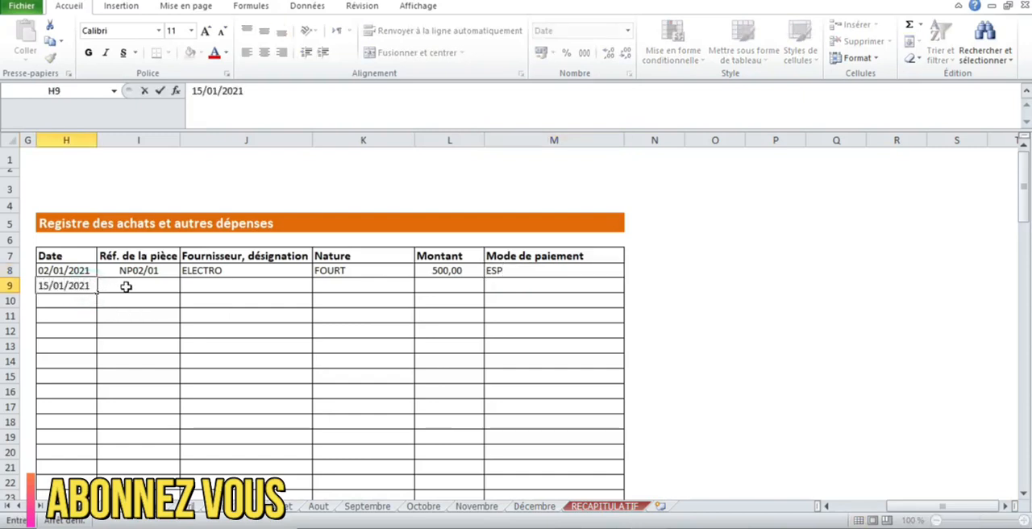
{"action": "left_click", "coordinate": [127, 286]}
{"action": "type", "text": "NP15/01"}
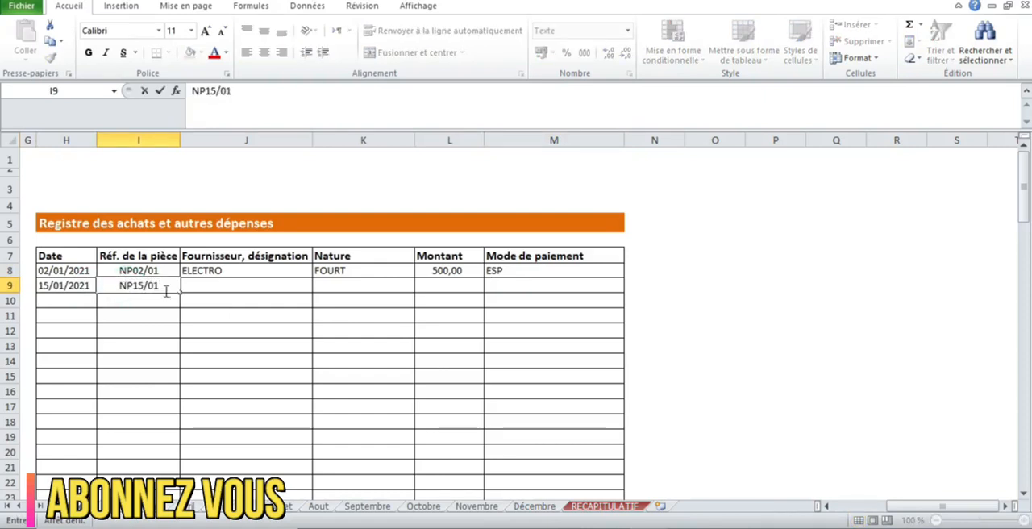
Fill in the supplier SAIID SARL and the nature OUTL for the second purchase in row 9.
{"action": "left_click", "coordinate": [204, 288]}
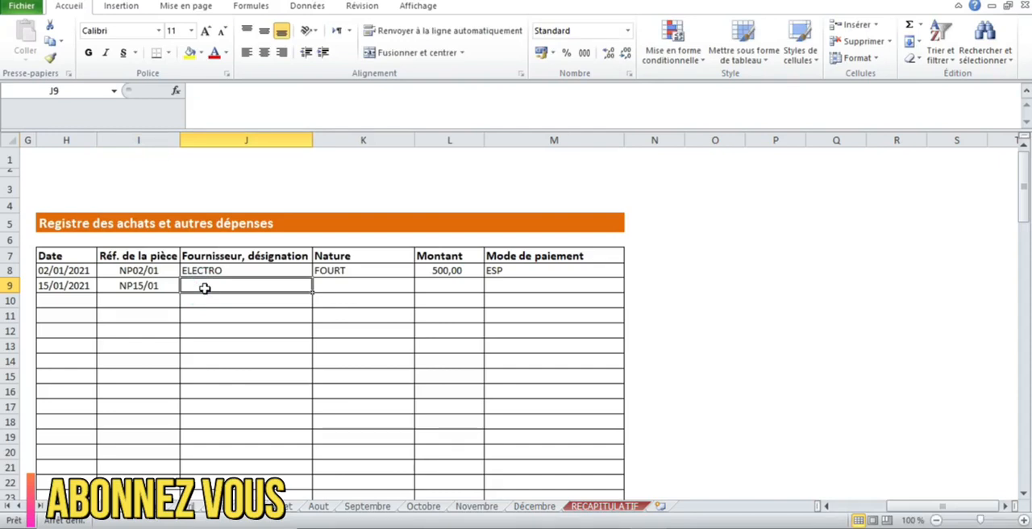
{"action": "type", "text": "SAIID"}
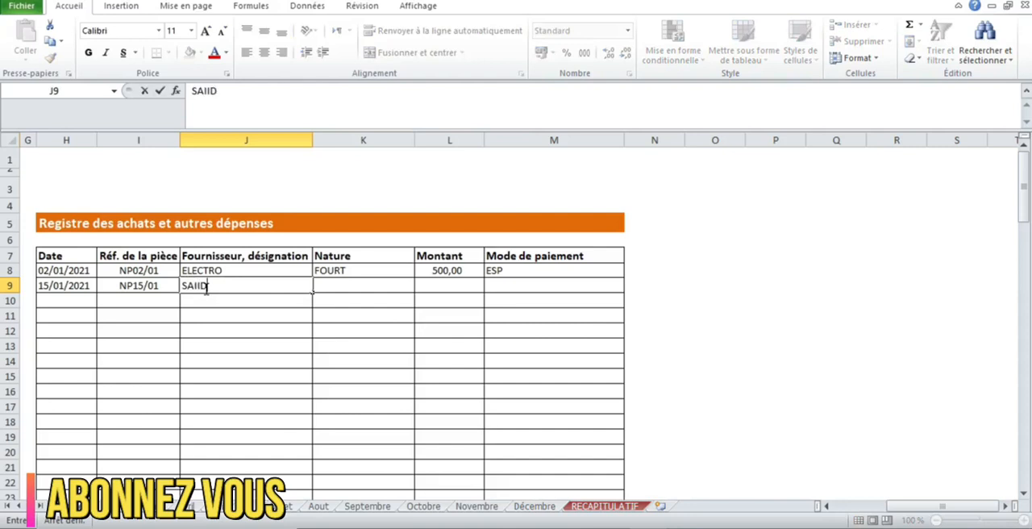
{"action": "type", "text": " SARL"}
{"action": "key", "text": "Tab"}
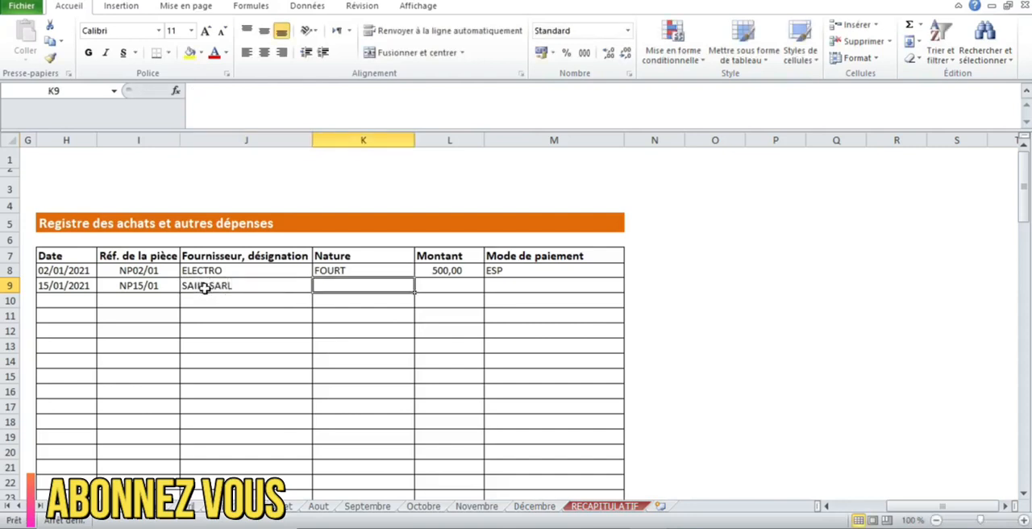
{"action": "type", "text": "OUTL"}
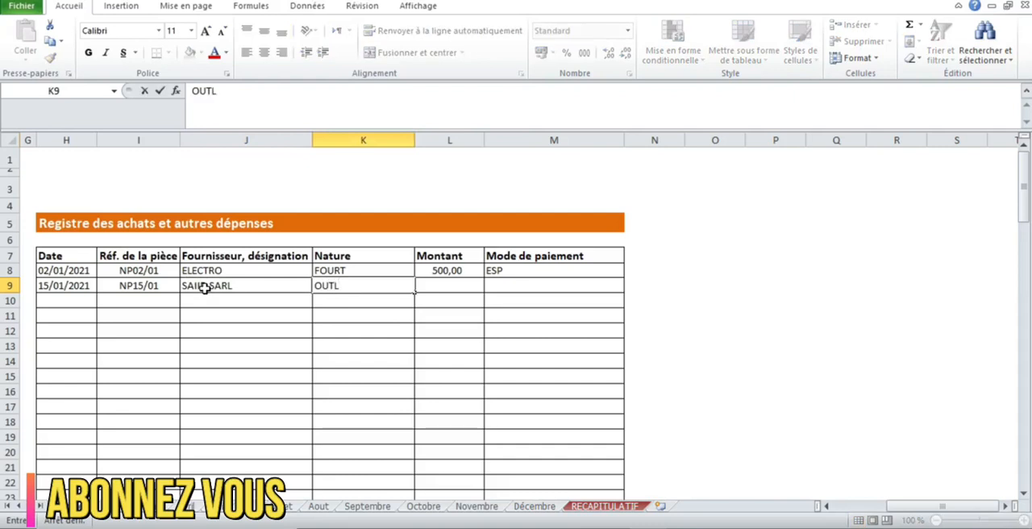
{"action": "key", "text": "Tab"}
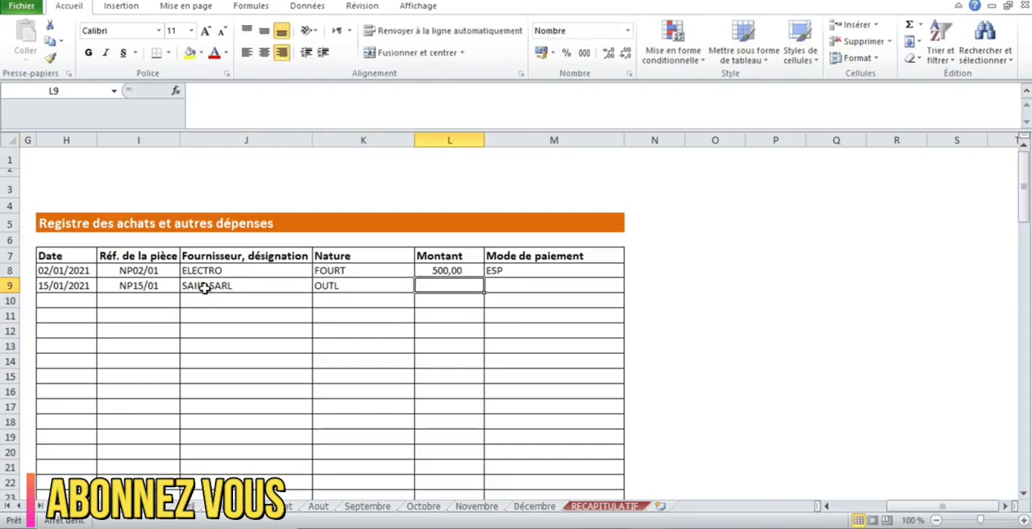
Complete the second purchase in row 9 with an amount of 700 and payment method ESP.
{"action": "type", "text": "700"}
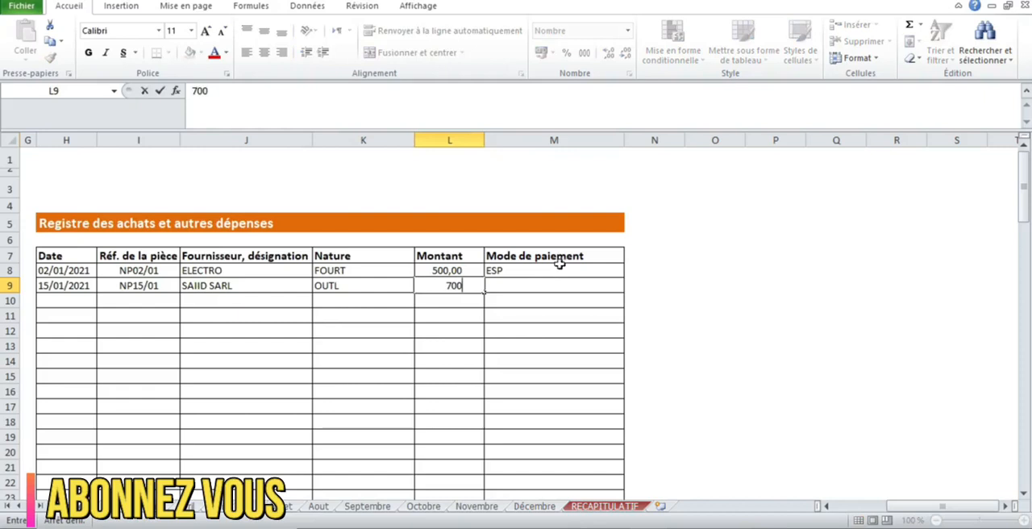
{"action": "left_click", "coordinate": [537, 286]}
{"action": "type", "text": "ESP"}
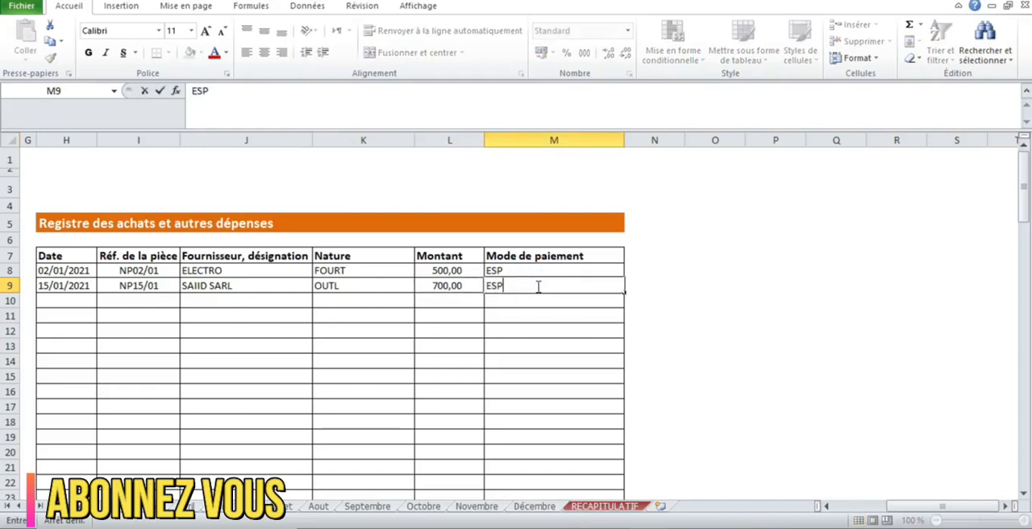
{"action": "key", "text": "Return"}
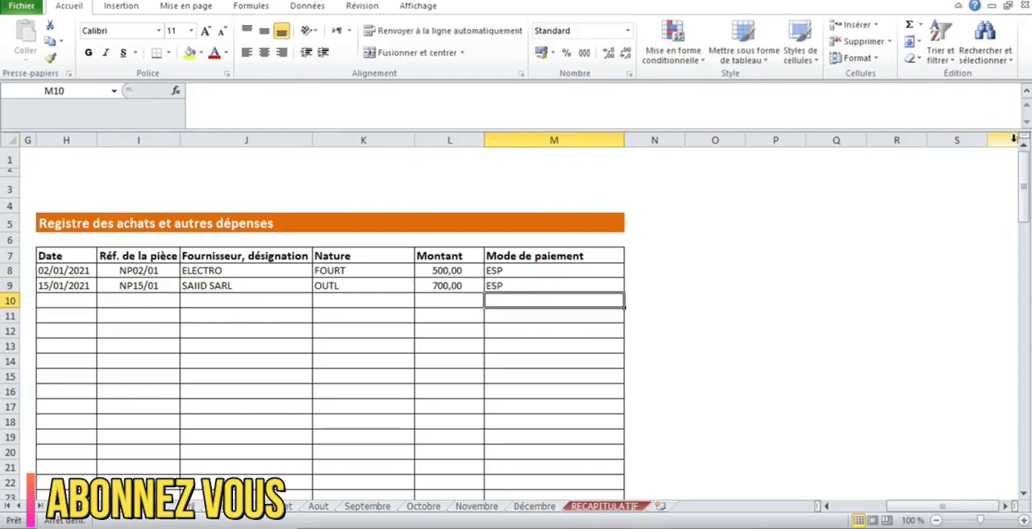
Review January's receipts and purchases totals in row 111 and the monthly balance formula in E113.
{"action": "left_click", "coordinate": [853, 507]}
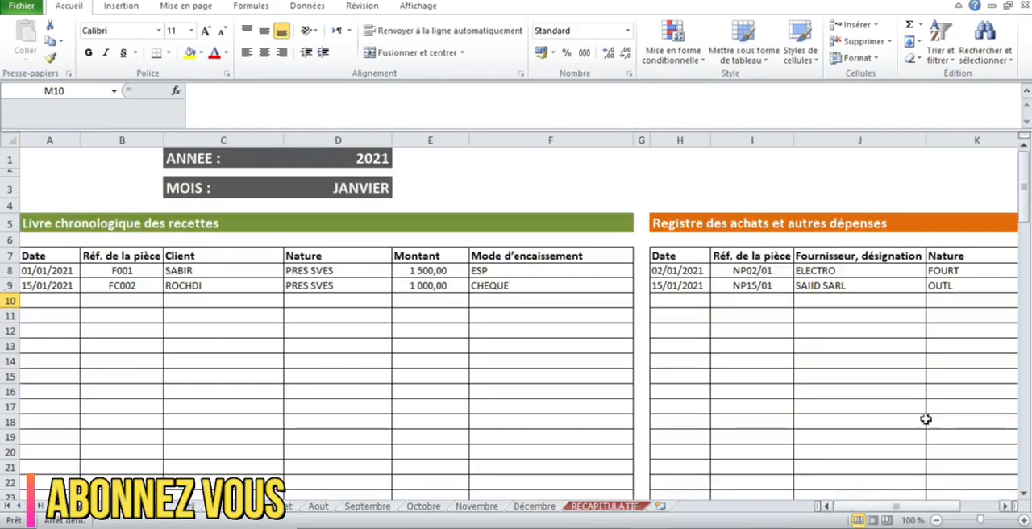
{"action": "left_click_drag", "start_coordinate": [1025, 184], "coordinate": [1026, 464]}
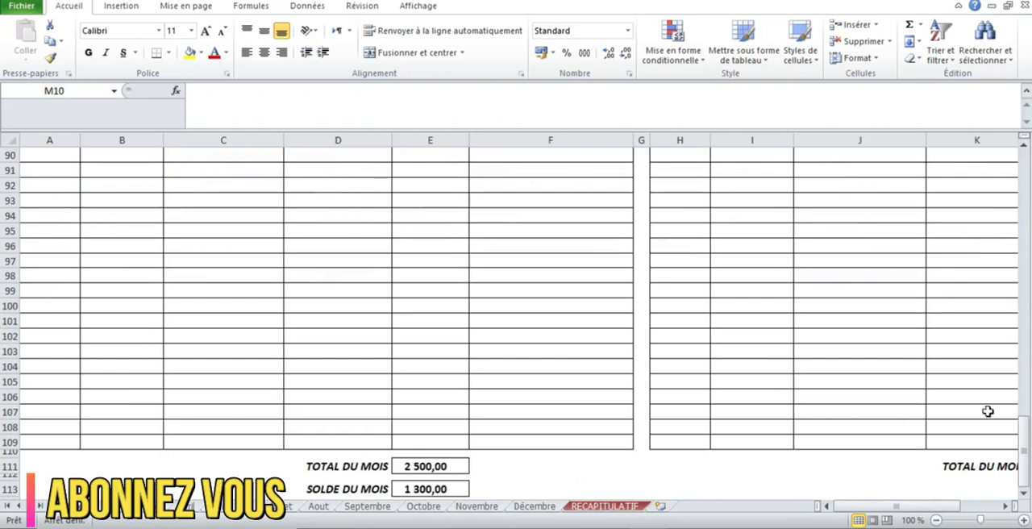
{"action": "mouse_move", "coordinate": [839, 506]}
{"action": "left_mouse_down"}
{"action": "mouse_move", "coordinate": [886, 507]}
{"action": "mouse_move", "coordinate": [852, 506]}
{"action": "left_mouse_up"}
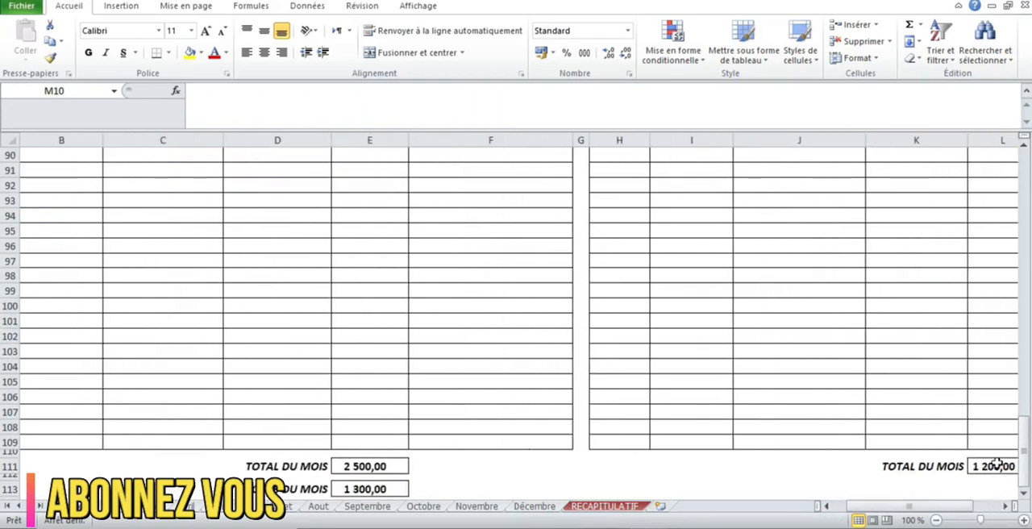
{"action": "left_click_drag", "start_coordinate": [1024, 465], "coordinate": [1025, 520]}
{"action": "left_click", "coordinate": [362, 489]}
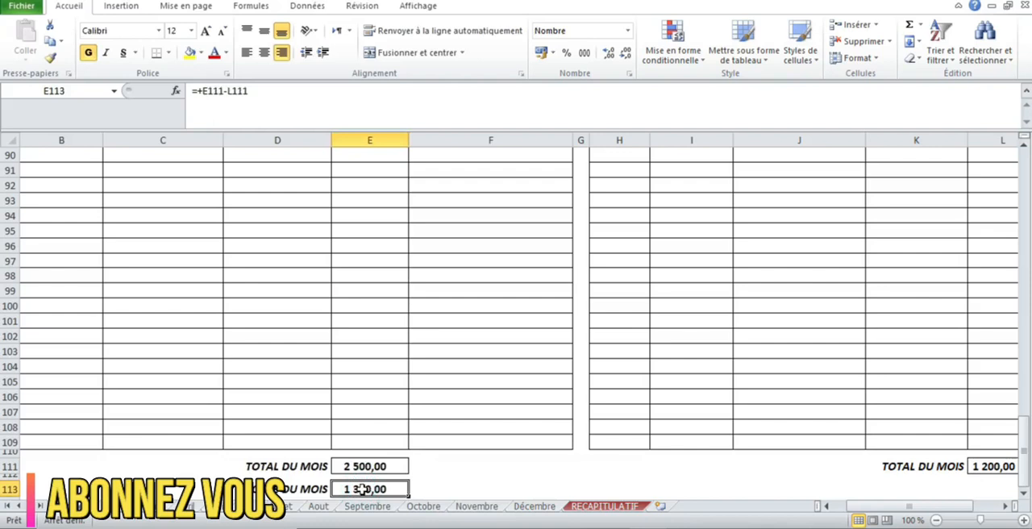
Switch to the July sheet of the workbook.
{"action": "left_click", "coordinate": [290, 506]}
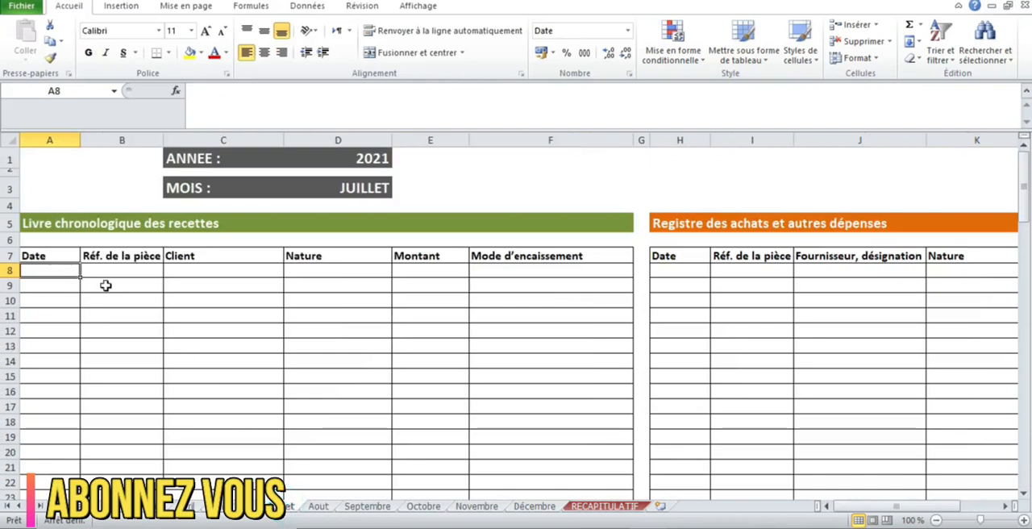
{"action": "left_click", "coordinate": [106, 286]}
{"action": "type", "text": "05/07/2"}
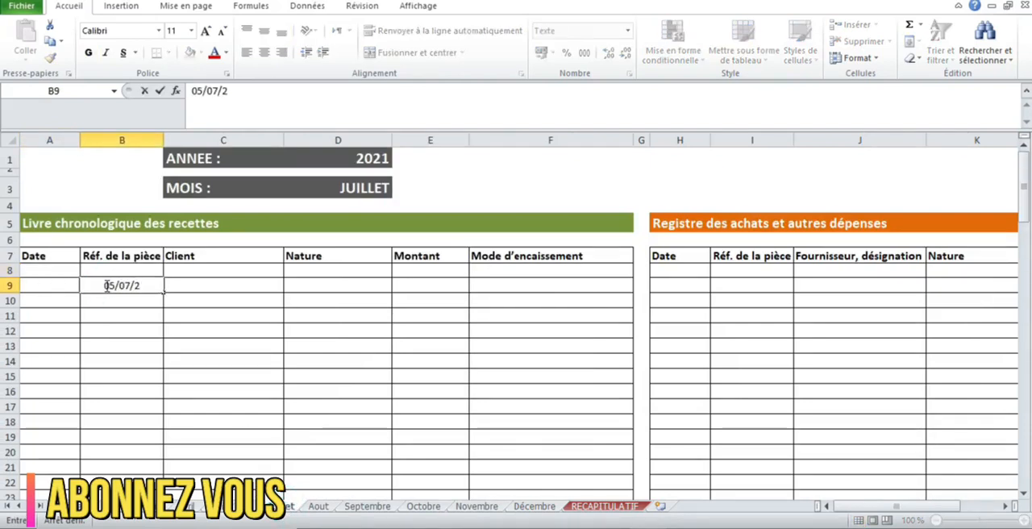
{"action": "key", "text": "Escape"}
Enter the date 05/07/2021 in A8 and document reference FC003 in B8 for the first July receipt.
{"action": "left_click", "coordinate": [43, 269]}
{"action": "type", "text": "05/07/2021"}
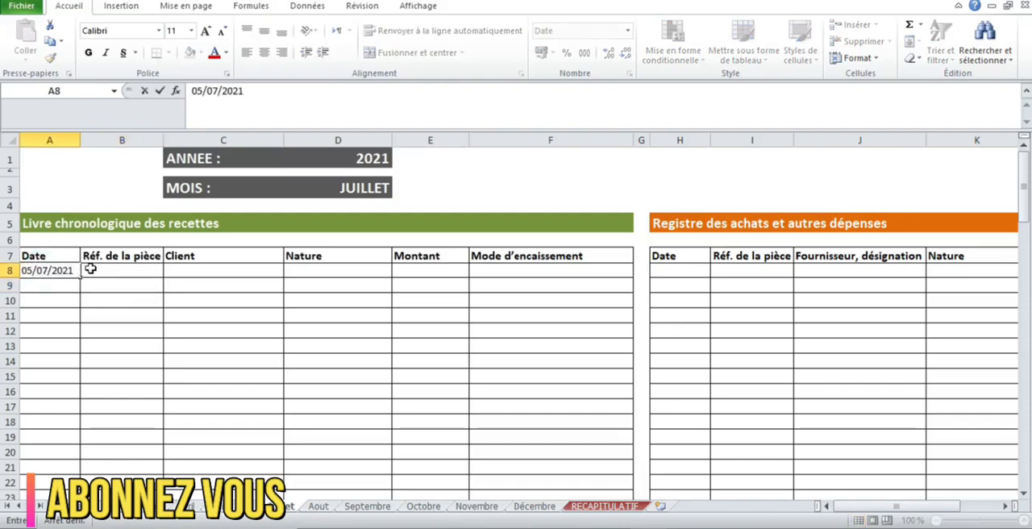
{"action": "left_click", "coordinate": [90, 269]}
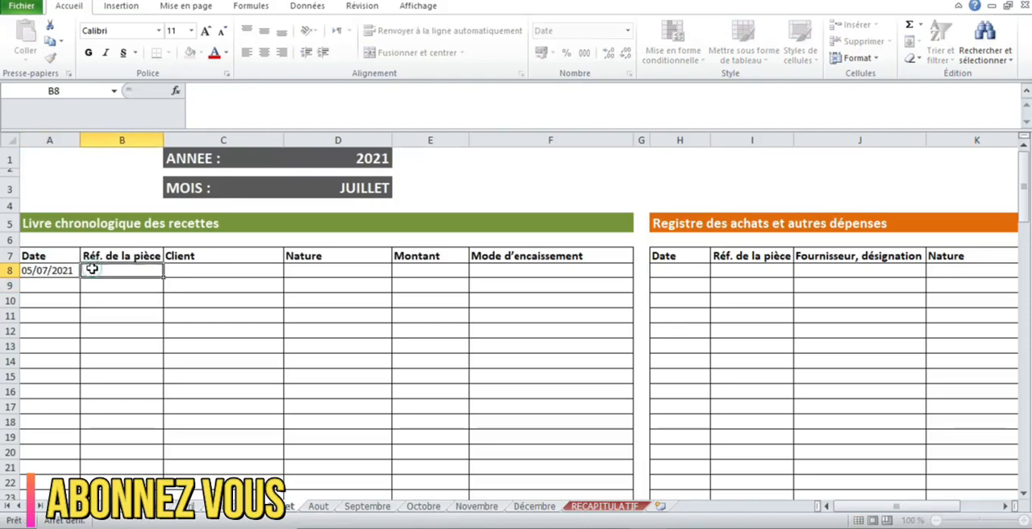
{"action": "type", "text": "FC003"}
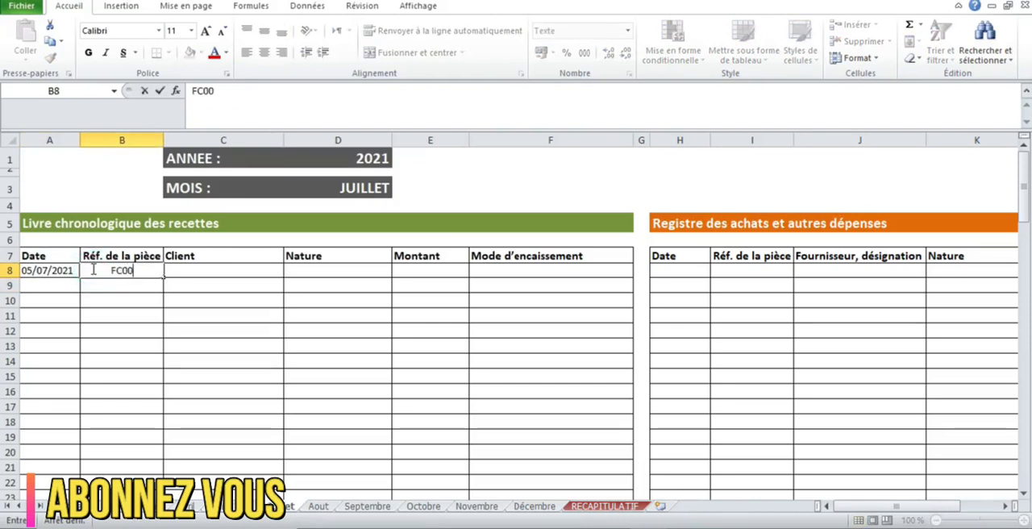
Fill in the client's name in C8 and the nature PRES in D8 for the July receipt.
{"action": "left_click", "coordinate": [196, 269]}
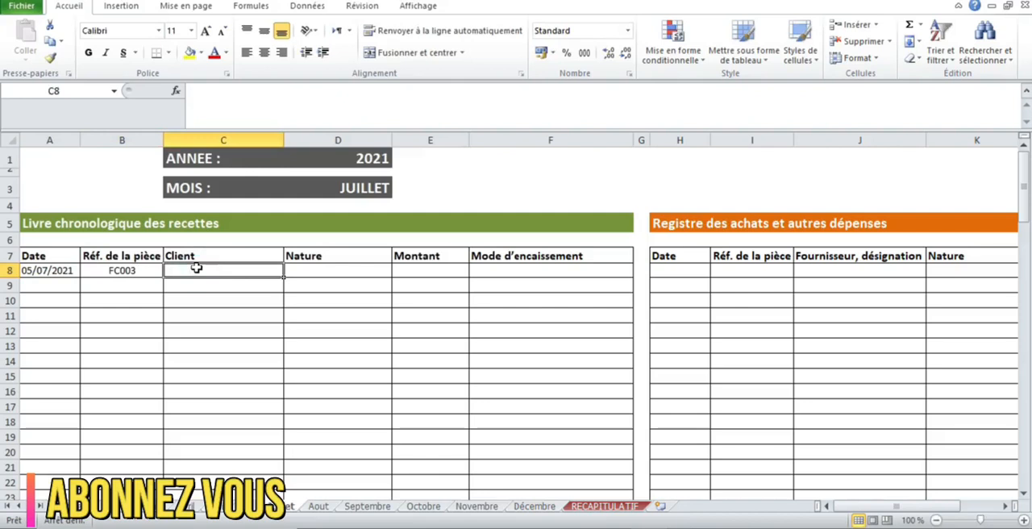
{"action": "type", "text": "MALKI"}
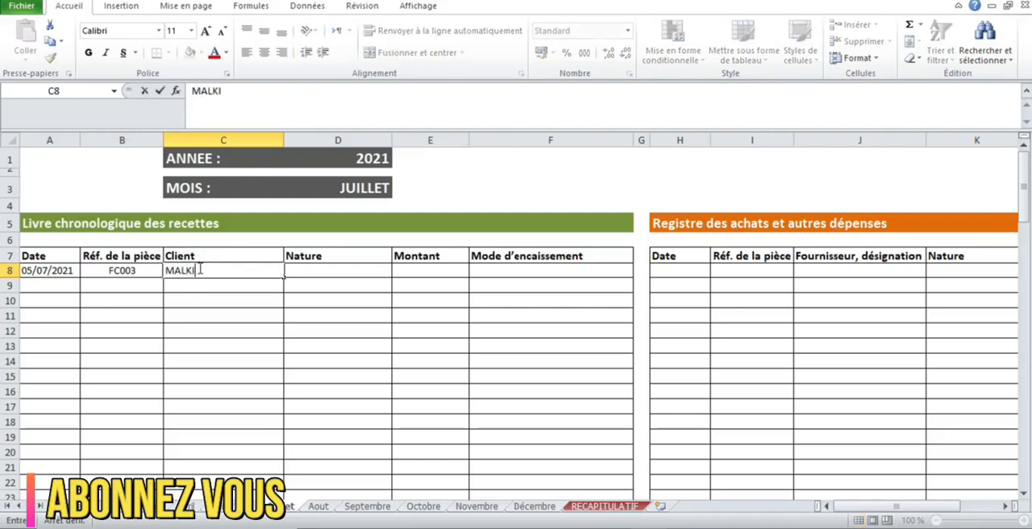
{"action": "left_click", "coordinate": [305, 271]}
{"action": "type", "text": "PRES"}
Complete the July receipt in row 8 with an amount of 2 000 and collection method ESP.
{"action": "left_click", "coordinate": [422, 274]}
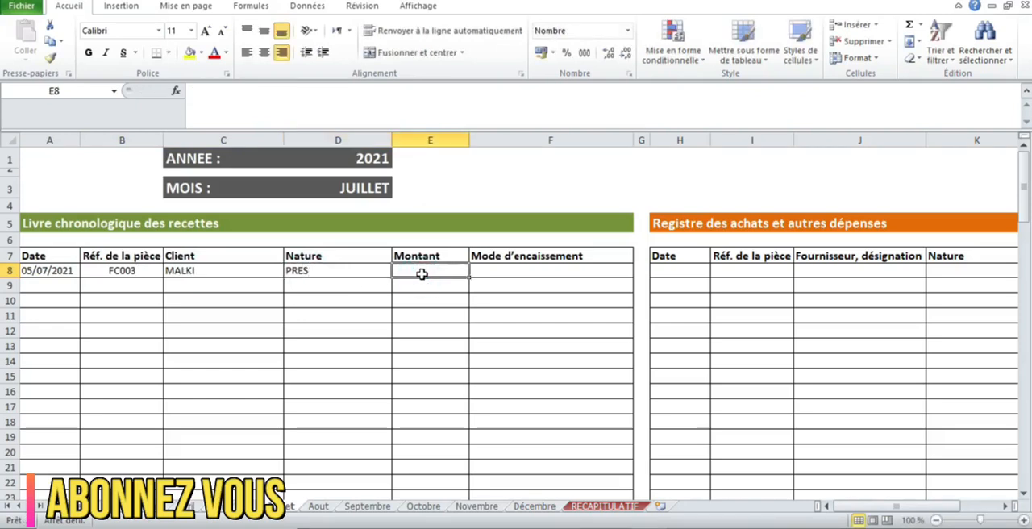
{"action": "type", "text": "2 000"}
{"action": "left_click", "coordinate": [483, 272]}
{"action": "type", "text": "ESP"}
Enter the date 20/07/2021 in H8 and document reference NP07/14 in I8 for the first July purchase.
{"action": "left_click_drag", "start_coordinate": [858, 509], "coordinate": [904, 510]}
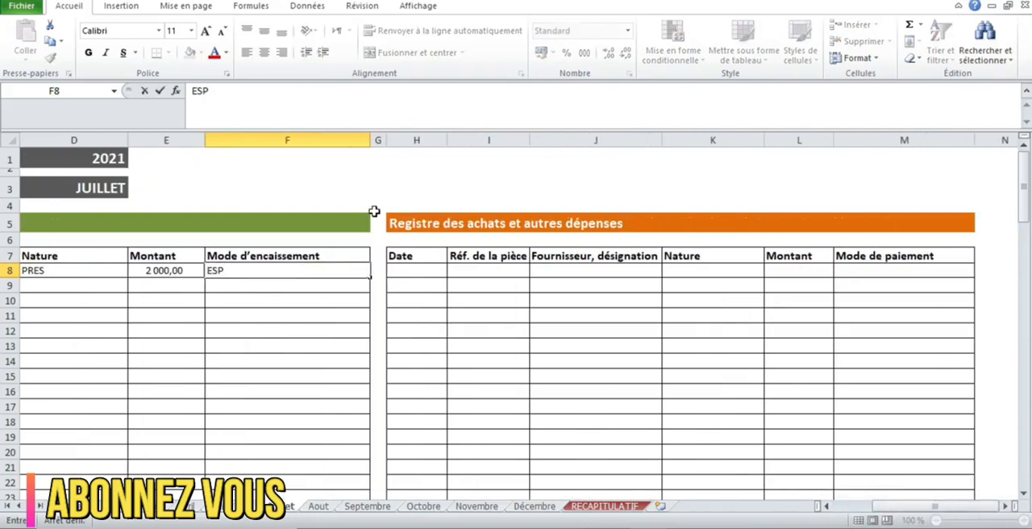
{"action": "left_click", "coordinate": [397, 267]}
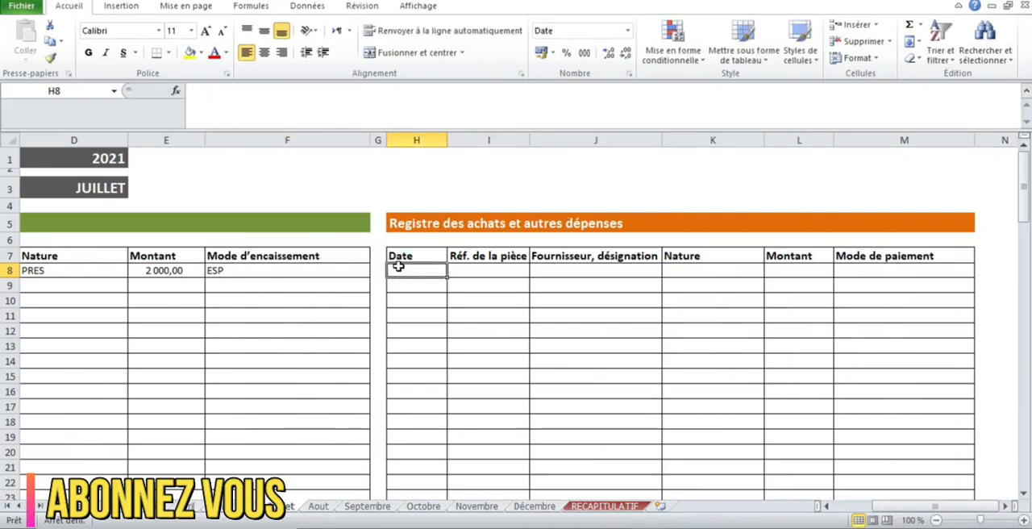
{"action": "type", "text": "20/07/2021"}
{"action": "left_click", "coordinate": [468, 272]}
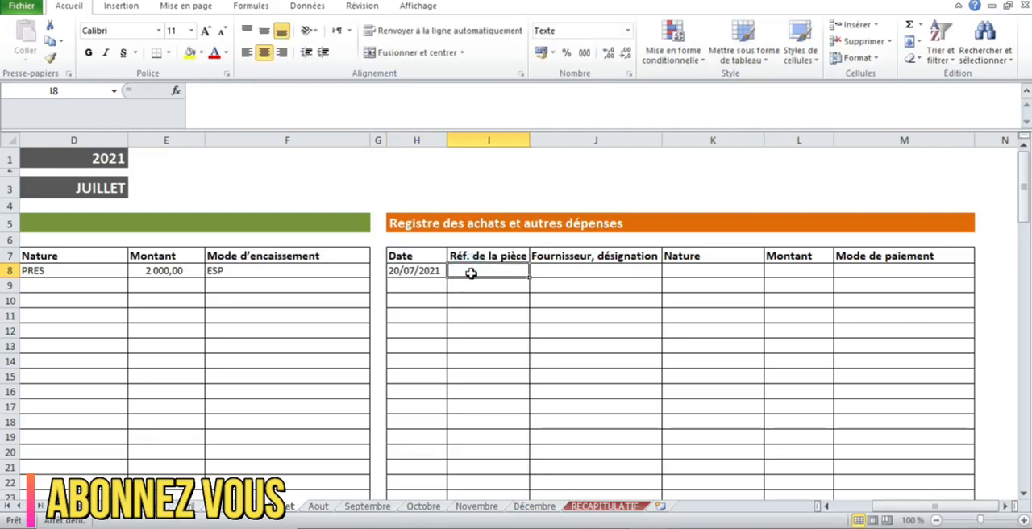
{"action": "type", "text": "NP07/14"}
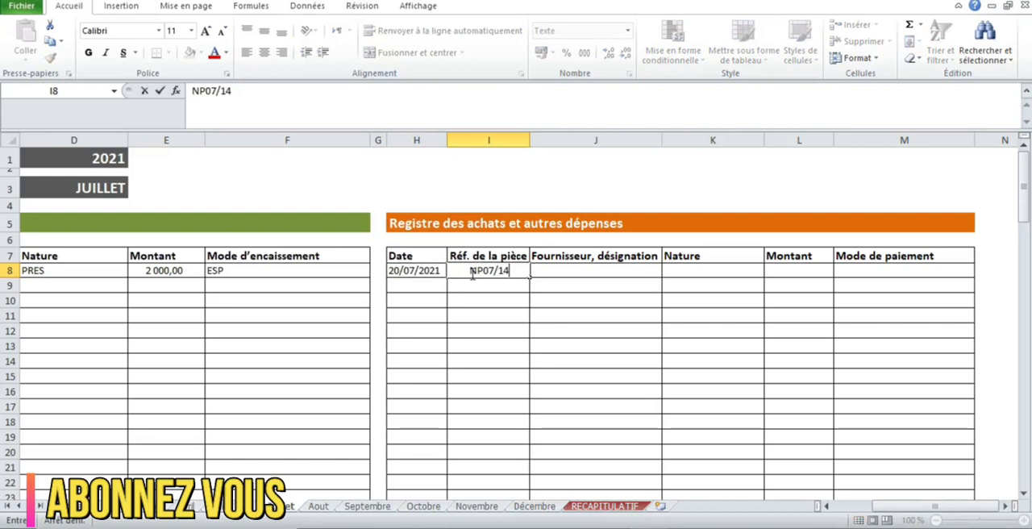
Fill in the supplier ELECTRO in J8 and the nature FOURT in K8 for the July purchase.
{"action": "left_click", "coordinate": [593, 273]}
{"action": "type", "text": "E"}
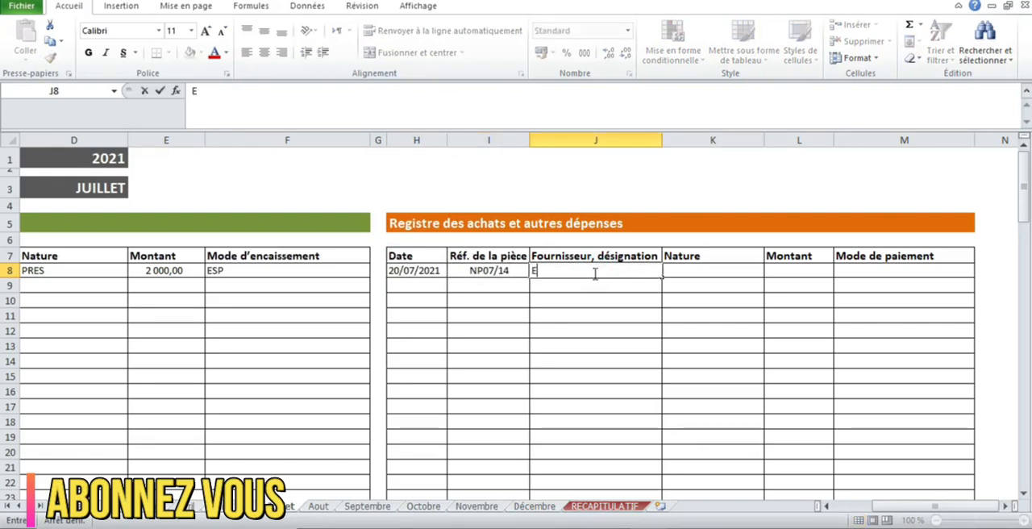
{"action": "type", "text": "LECTRT"}
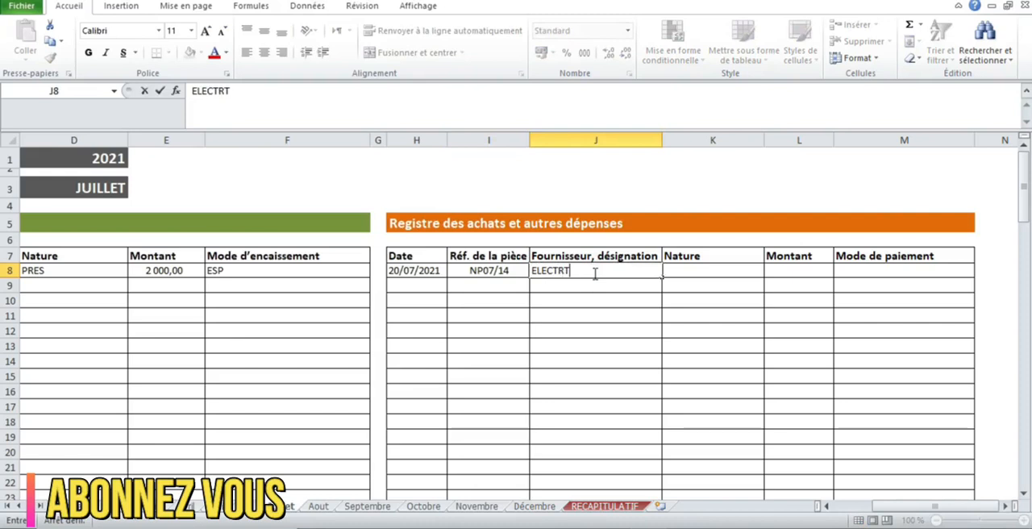
{"action": "left_click", "coordinate": [687, 272]}
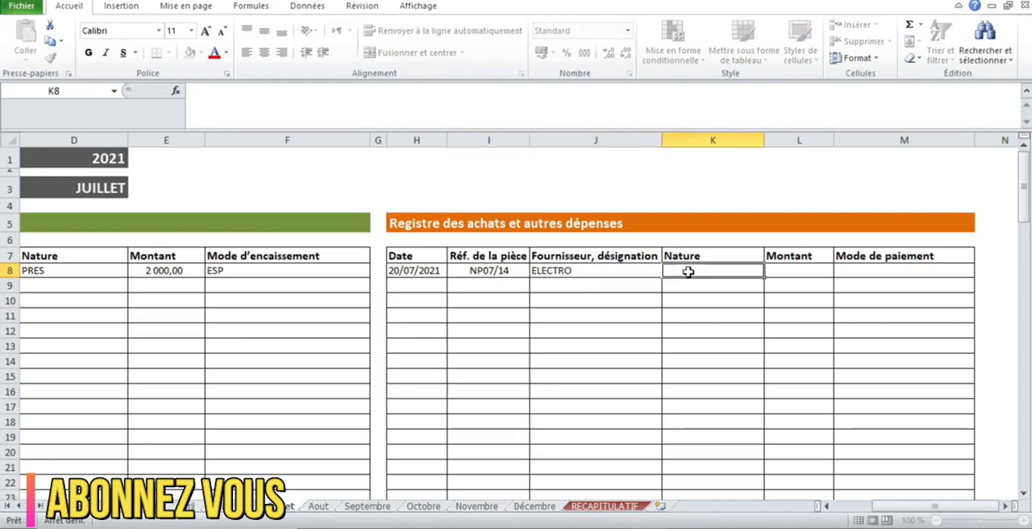
{"action": "type", "text": "FOURT"}
Complete the July purchase in row 8 with an amount of 900 and payment method ESP.
{"action": "left_click", "coordinate": [773, 272]}
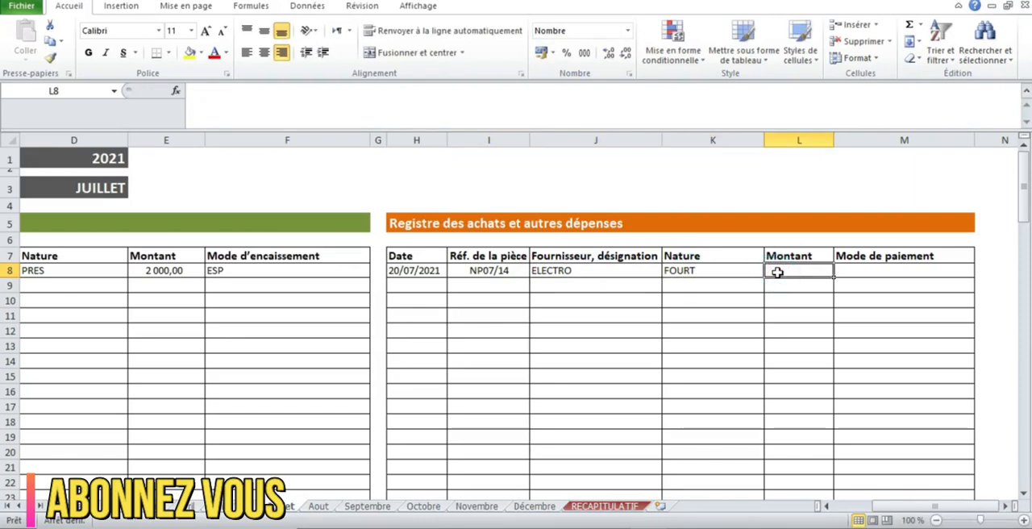
{"action": "type", "text": "900"}
{"action": "left_click", "coordinate": [840, 274]}
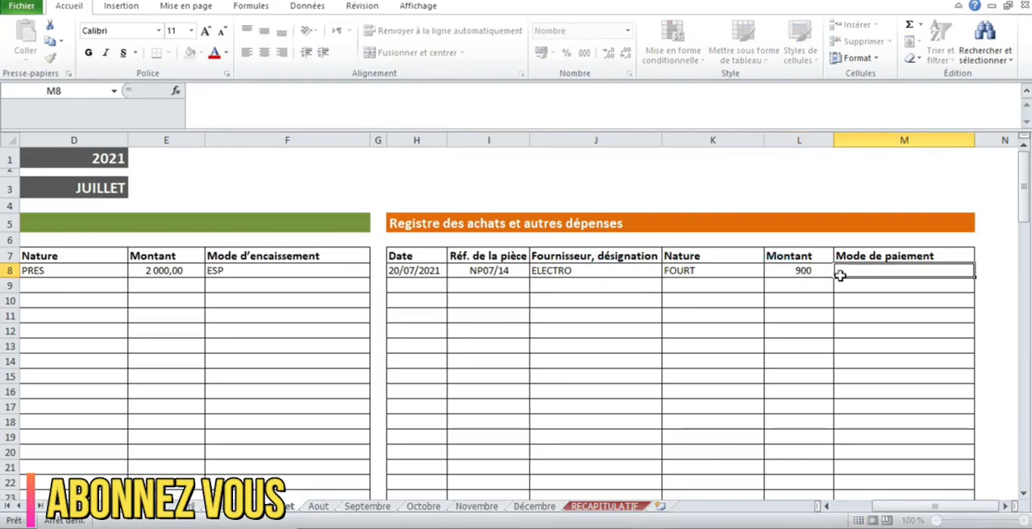
{"action": "type", "text": "ESP"}
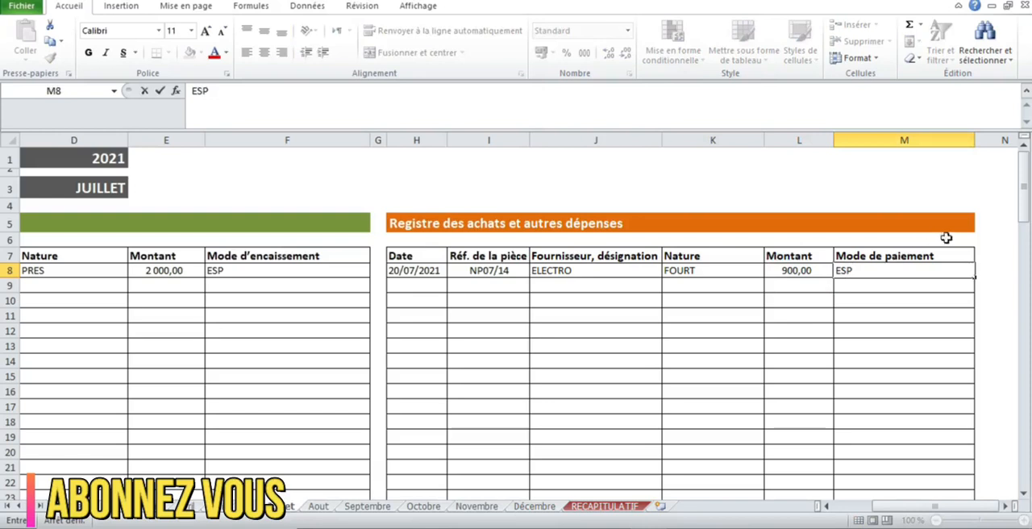
Check July's monthly totals in row 111 and inspect the formula behind the receipts total in E111.
{"action": "left_click_drag", "start_coordinate": [1022, 219], "coordinate": [1025, 445]}
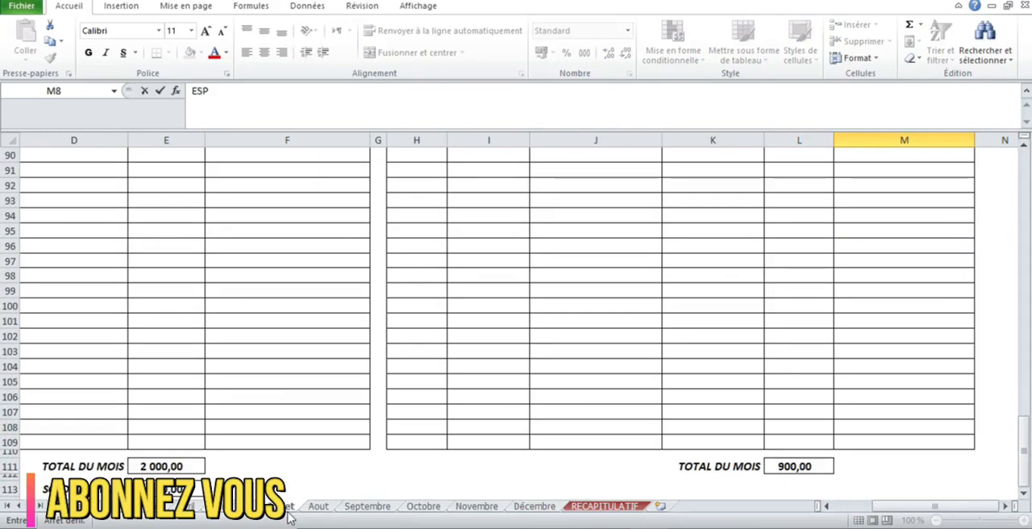
{"action": "double_click", "coordinate": [161, 466]}
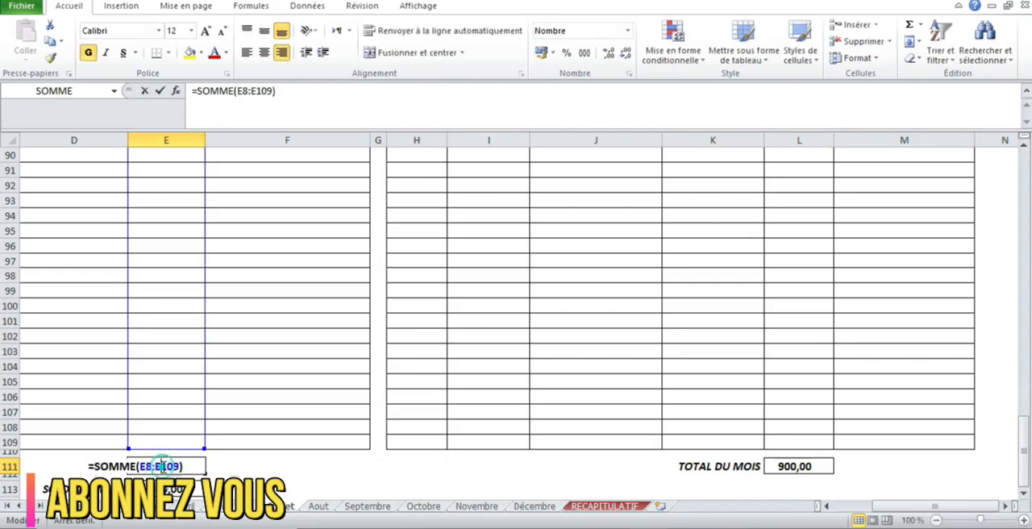
{"action": "key", "text": "Return"}
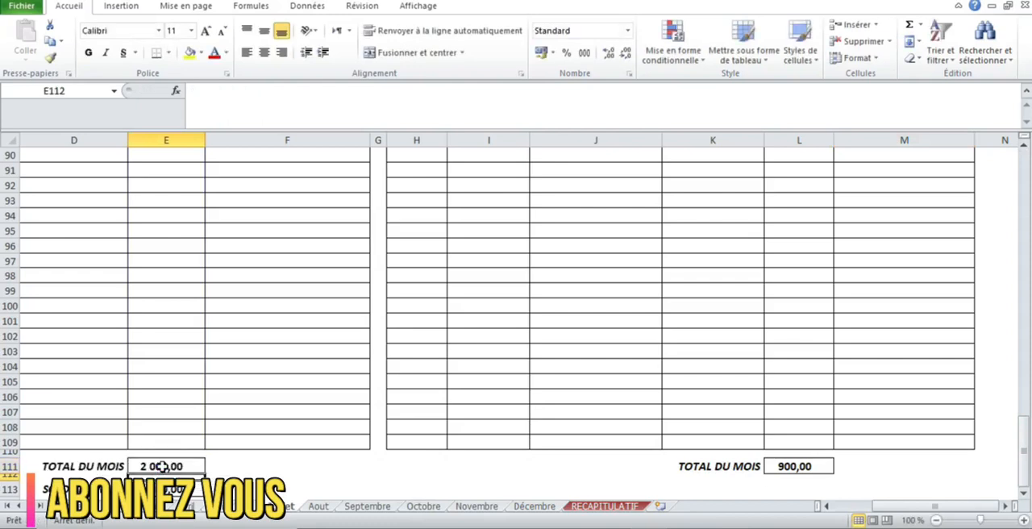
Compare July's receipt and purchase entries in row 8 with the monthly totals in row 111 and the balance in row 113.
{"action": "left_click_drag", "start_coordinate": [1026, 432], "coordinate": [1026, 158]}
{"action": "left_click_drag", "start_coordinate": [887, 511], "coordinate": [855, 511]}
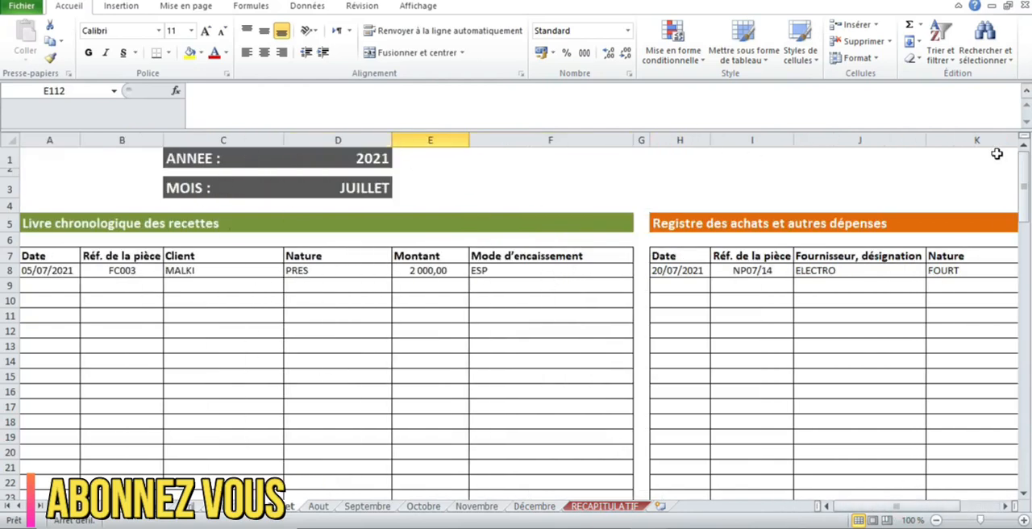
{"action": "left_click_drag", "start_coordinate": [1026, 161], "coordinate": [1026, 433]}
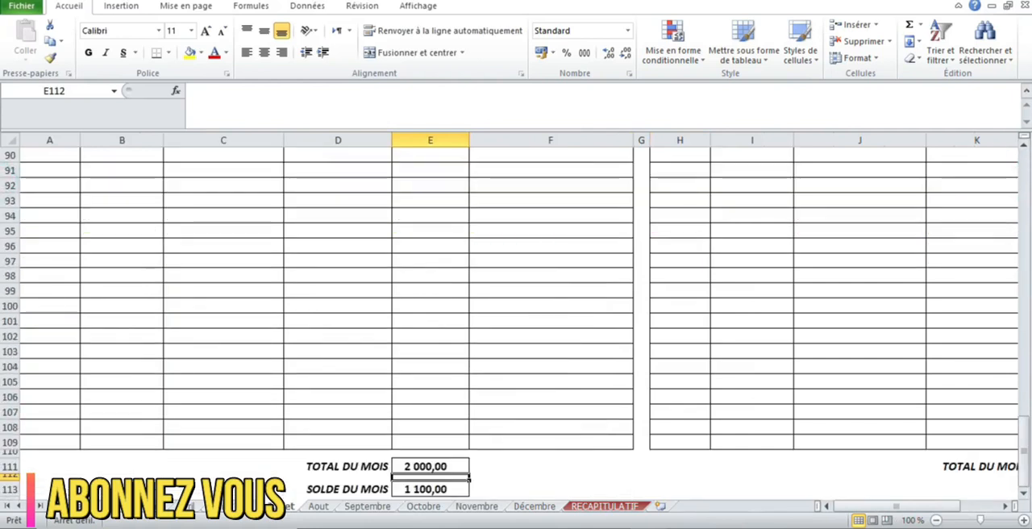
{"action": "left_click_drag", "start_coordinate": [932, 507], "coordinate": [1008, 500]}
{"action": "left_click_drag", "start_coordinate": [887, 498], "coordinate": [819, 493]}
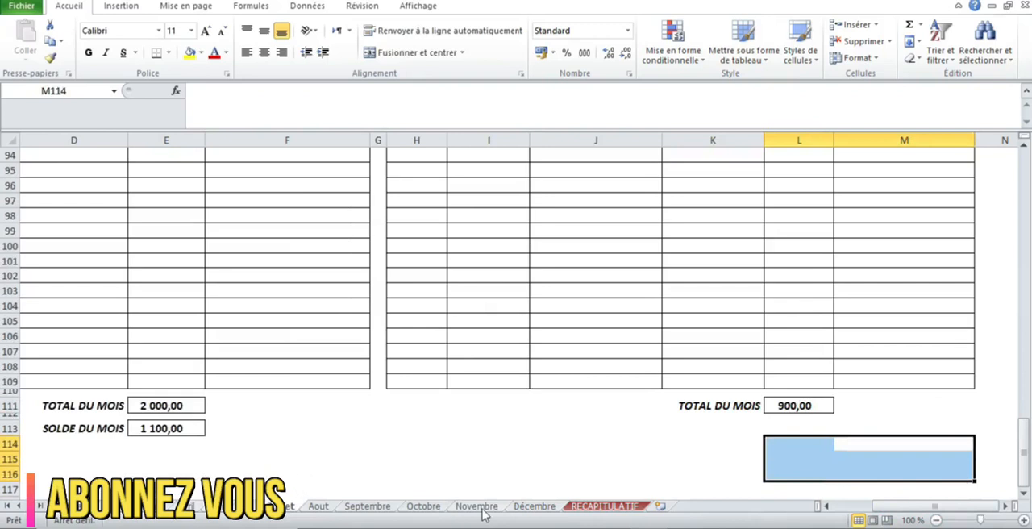
Open the RECAPITULATIF sheet and inspect the Trésorerie formulas for January and February in E4 and E5.
{"action": "left_click", "coordinate": [600, 506]}
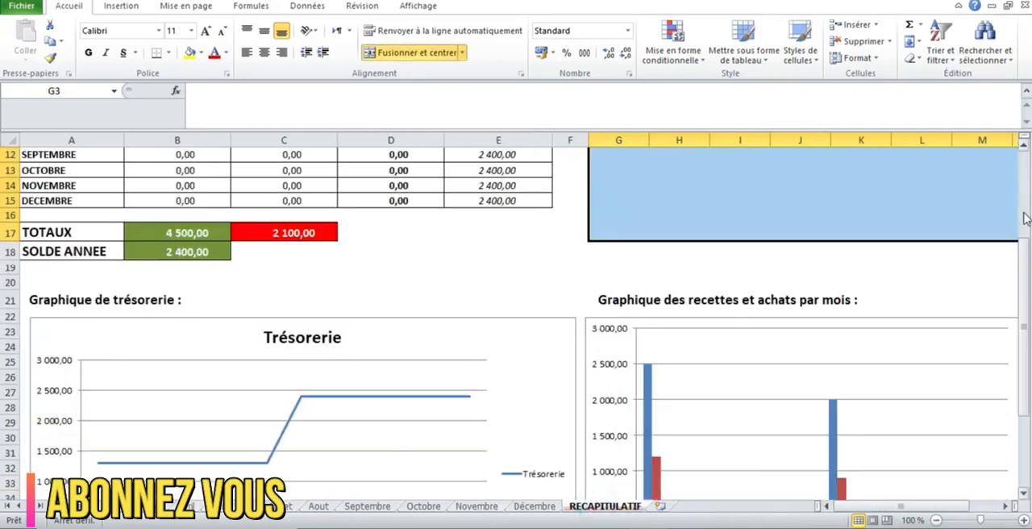
{"action": "scroll", "coordinate": [1025, 218], "scroll_direction": "up", "scroll_amount": 4}
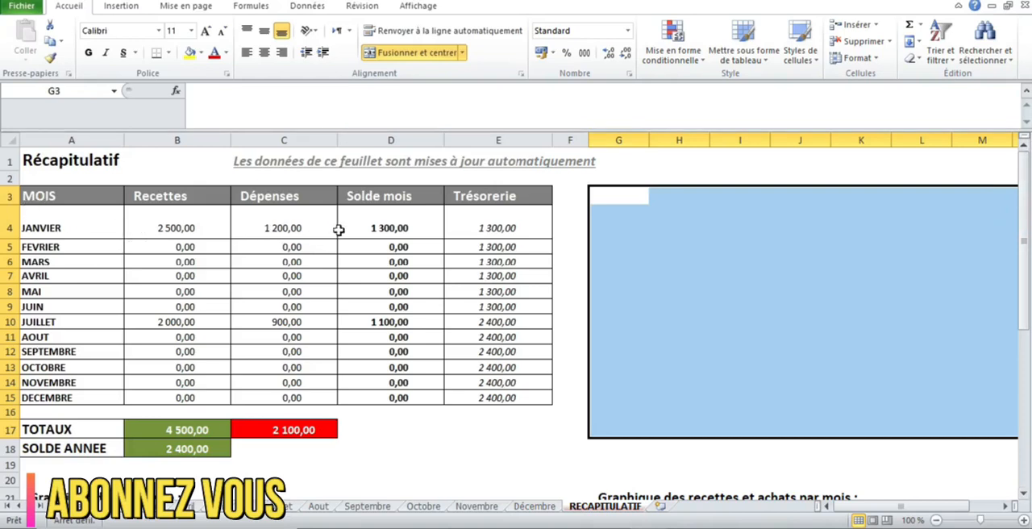
{"action": "double_click", "coordinate": [455, 233]}
{"action": "key", "text": "Return"}
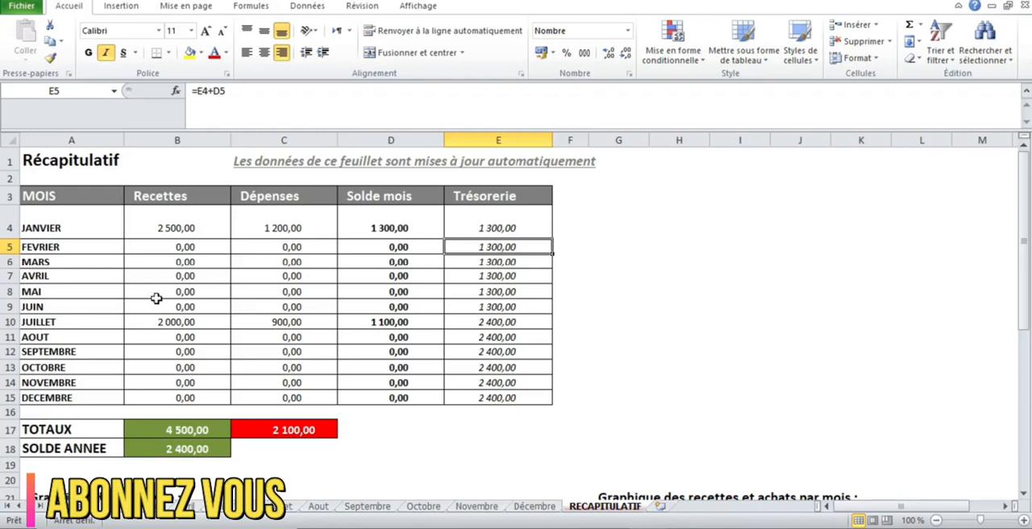
Inspect the formulas behind July's receipts and expenses in B10 and C10, the receipts total in B17, and the annual balance in B18.
{"action": "left_click", "coordinate": [127, 323]}
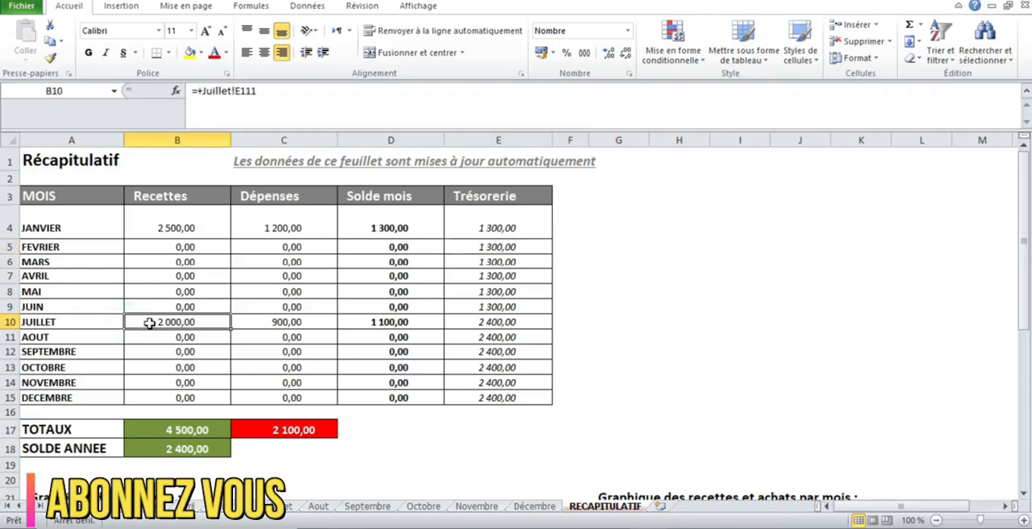
{"action": "left_click", "coordinate": [266, 326]}
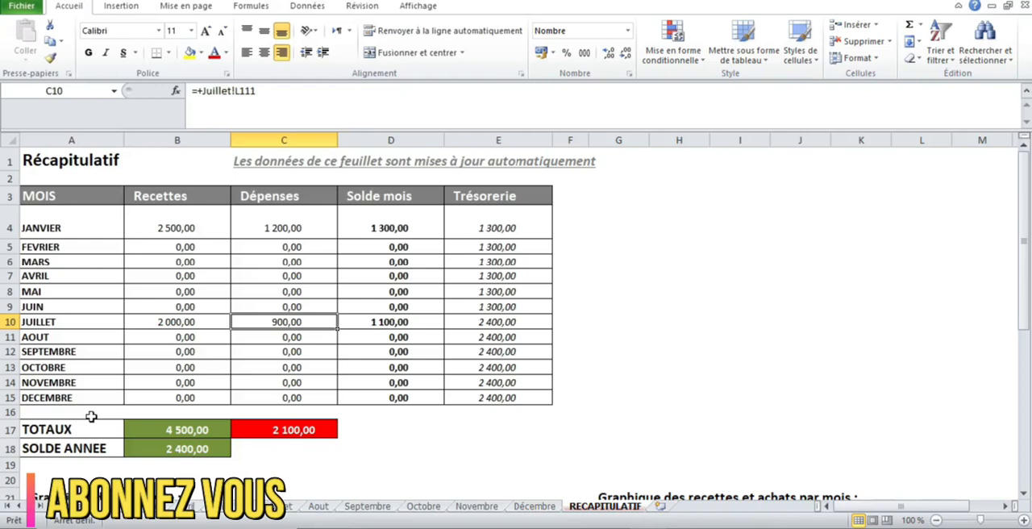
{"action": "left_click", "coordinate": [134, 425]}
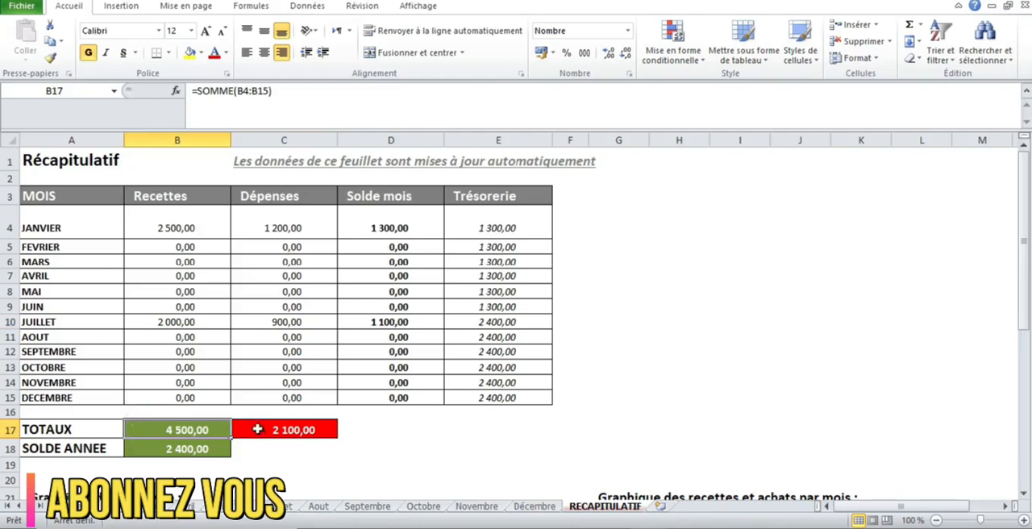
{"action": "left_click", "coordinate": [186, 456]}
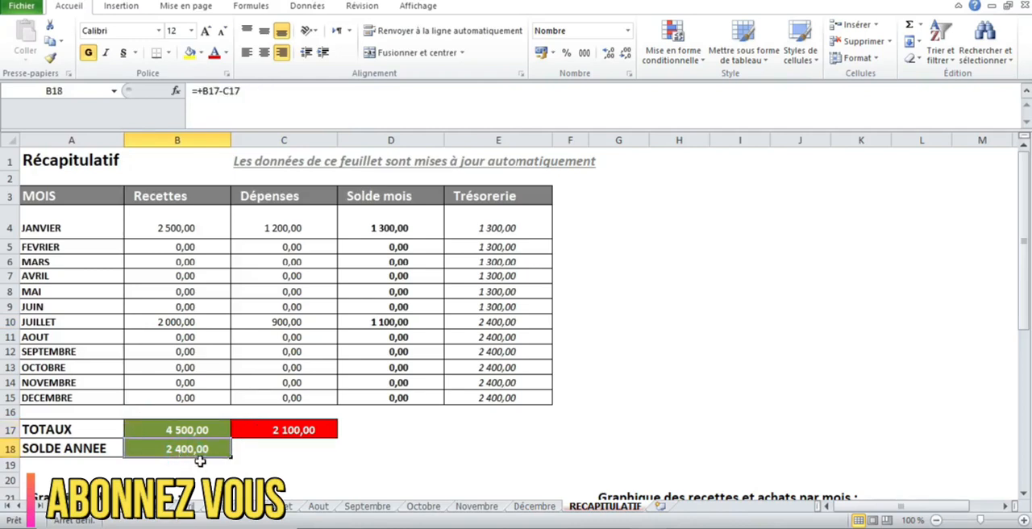
Examine the Trésorerie line chart below the summary table, checking its July point against the annual balance.
{"action": "left_click", "coordinate": [1028, 345]}
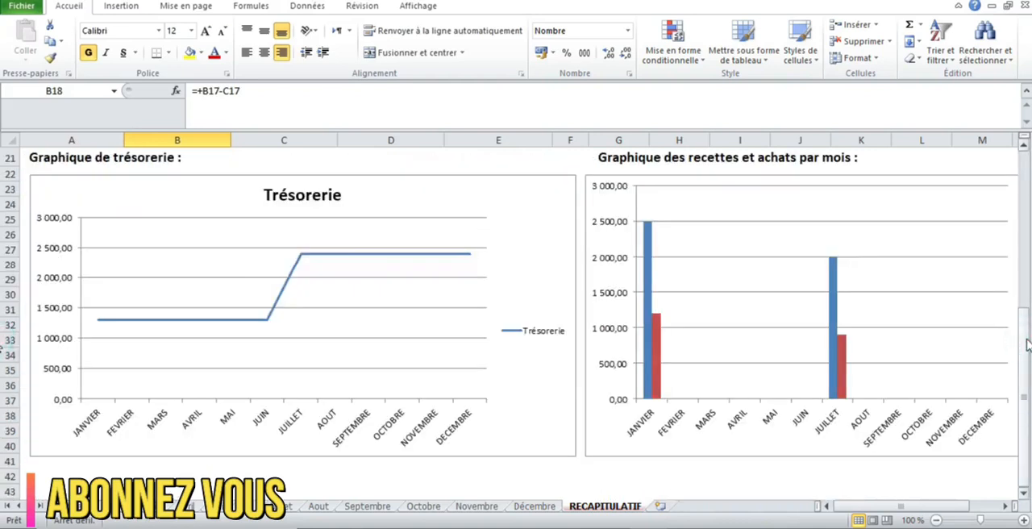
{"action": "left_click_drag", "start_coordinate": [1028, 345], "coordinate": [1028, 325]}
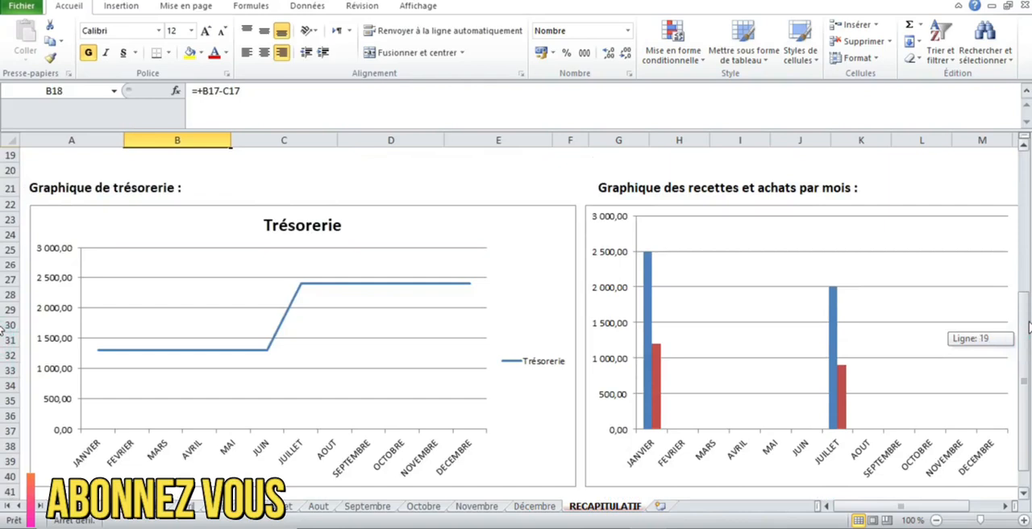
{"action": "left_click", "coordinate": [853, 507]}
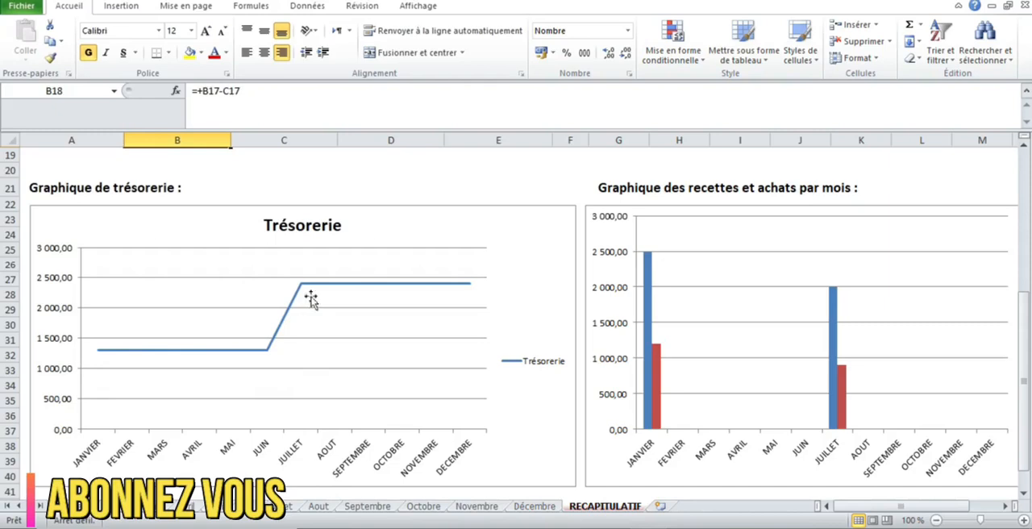
{"action": "mouse_move", "coordinate": [305, 294]}
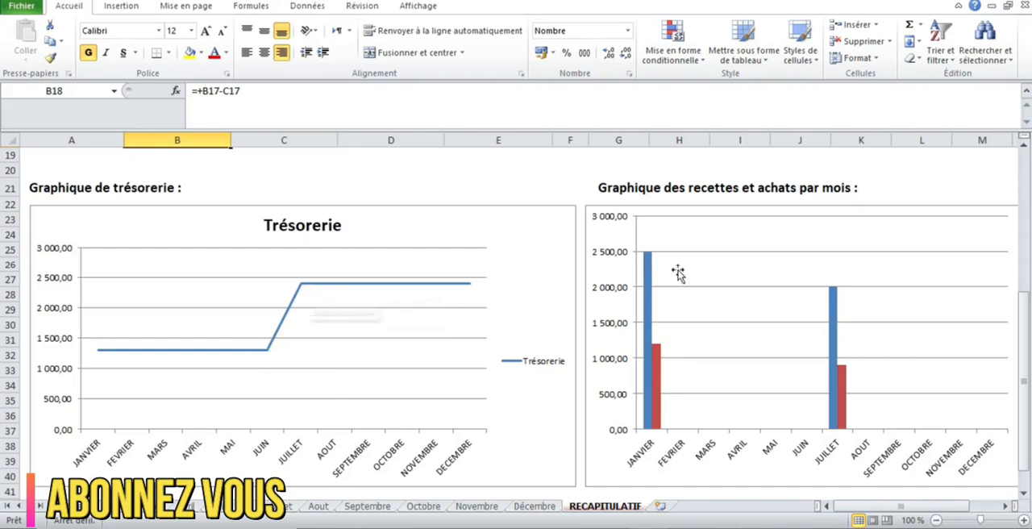
{"action": "left_click", "coordinate": [1021, 150]}
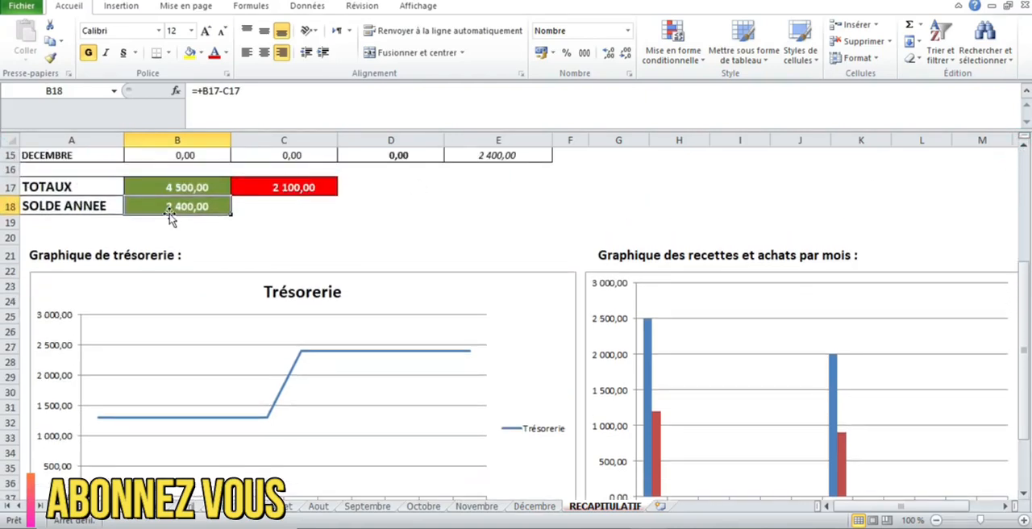
{"action": "mouse_move", "coordinate": [300, 360]}
Examine the January and July Recettes and Dépenses columns and the legend in the monthly receipts and purchases chart.
{"action": "left_click_drag", "start_coordinate": [846, 508], "coordinate": [867, 510]}
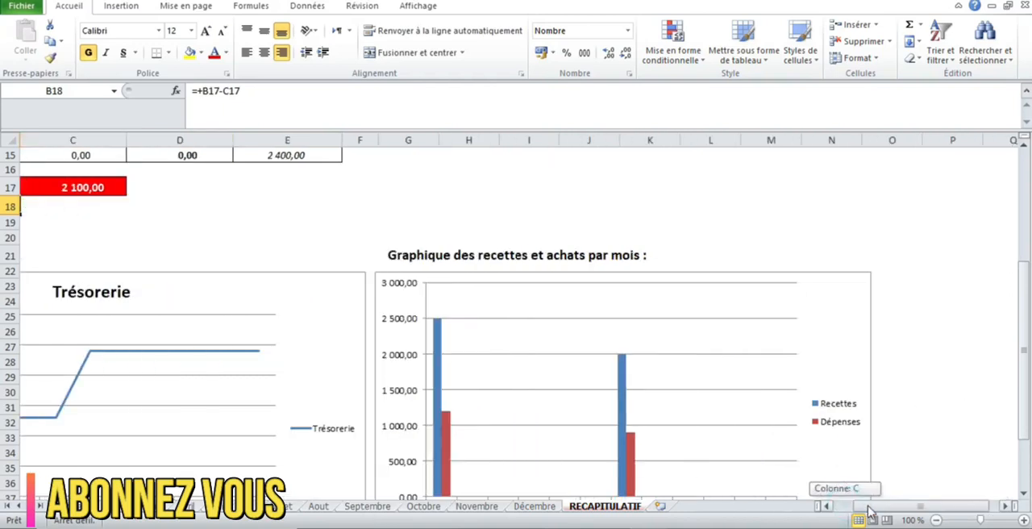
{"action": "left_click", "coordinate": [1021, 271]}
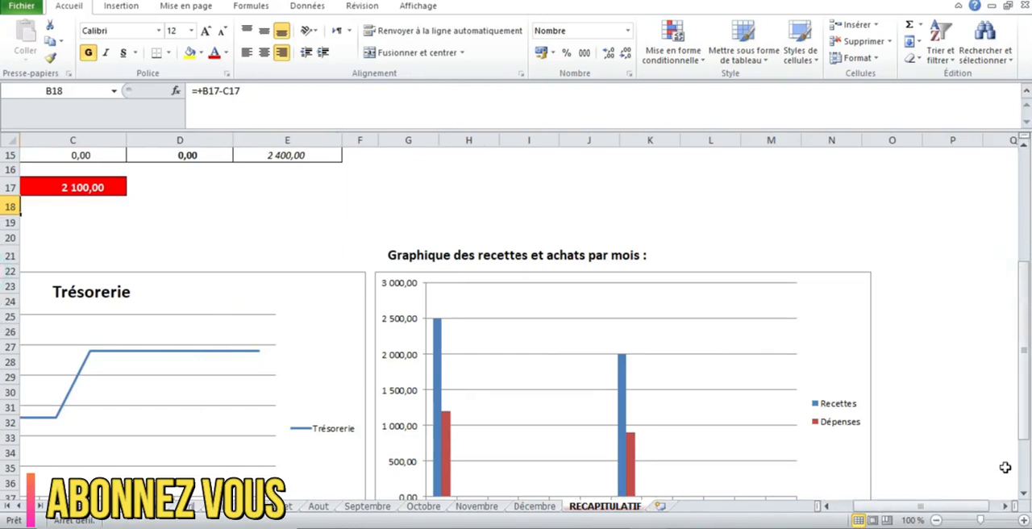
{"action": "left_click", "coordinate": [1023, 494]}
{"action": "scroll", "coordinate": [1023, 501], "scroll_direction": "down", "scroll_amount": 1}
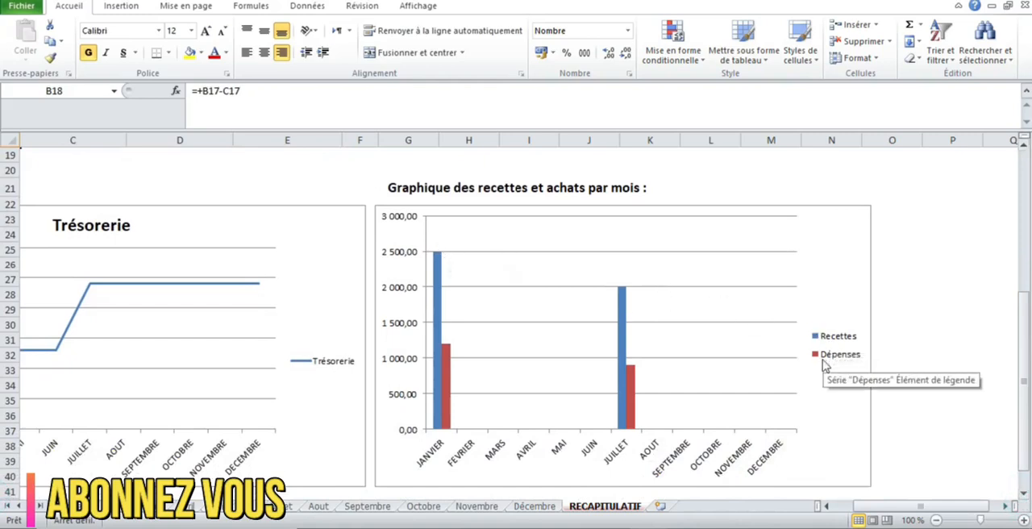
{"action": "mouse_move", "coordinate": [442, 263]}
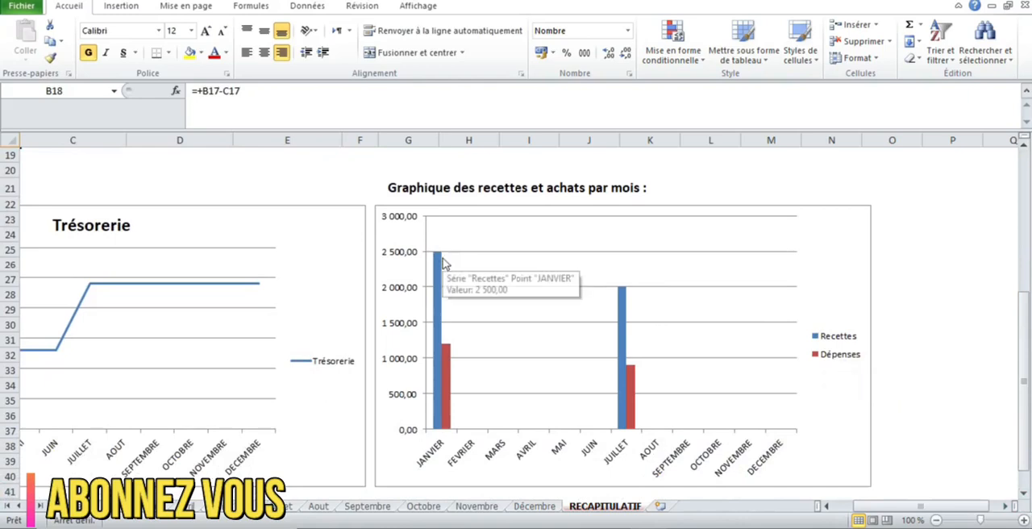
{"action": "mouse_move", "coordinate": [444, 354]}
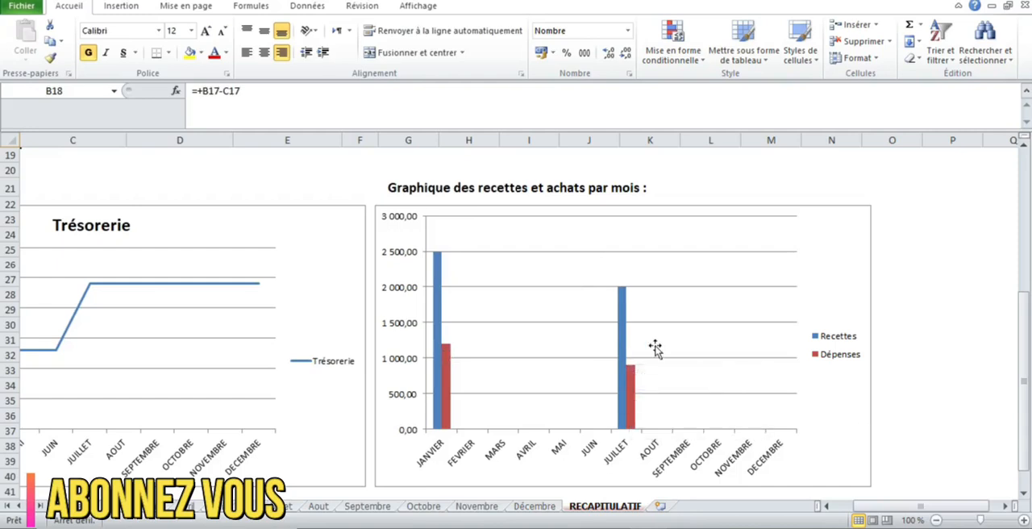
{"action": "scroll", "coordinate": [1008, 258], "scroll_direction": "up", "scroll_amount": 4}
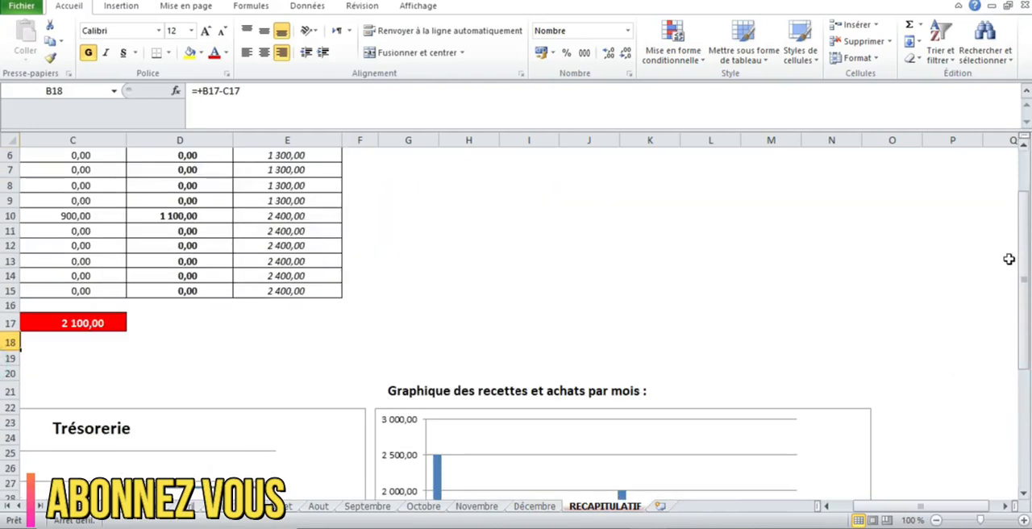